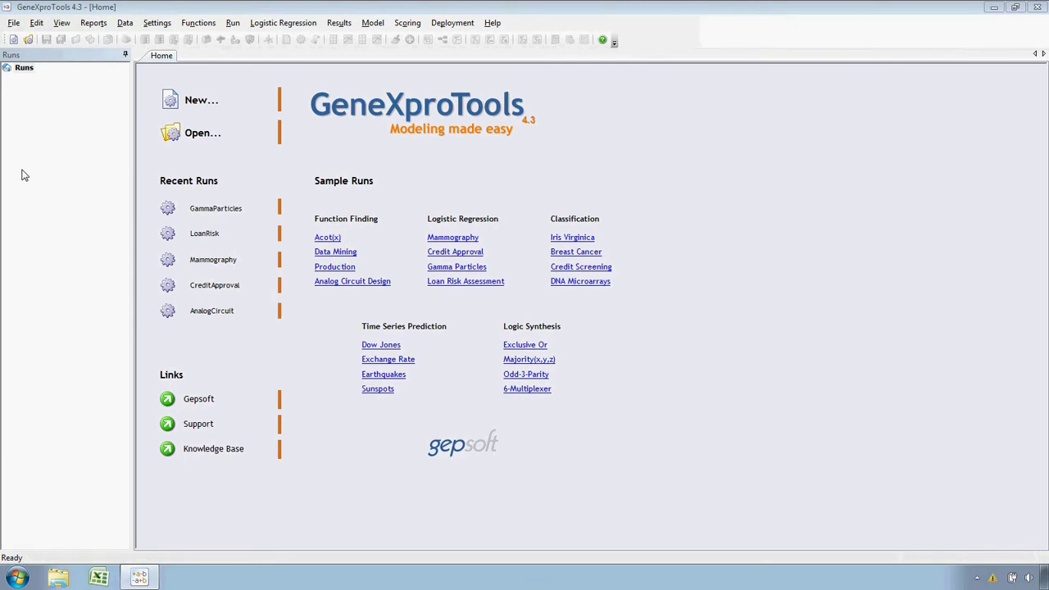
Create a new Classification run named BreastCancer with Excel & Databases as its data source
{"action": "left_click", "coordinate": [212, 109]}
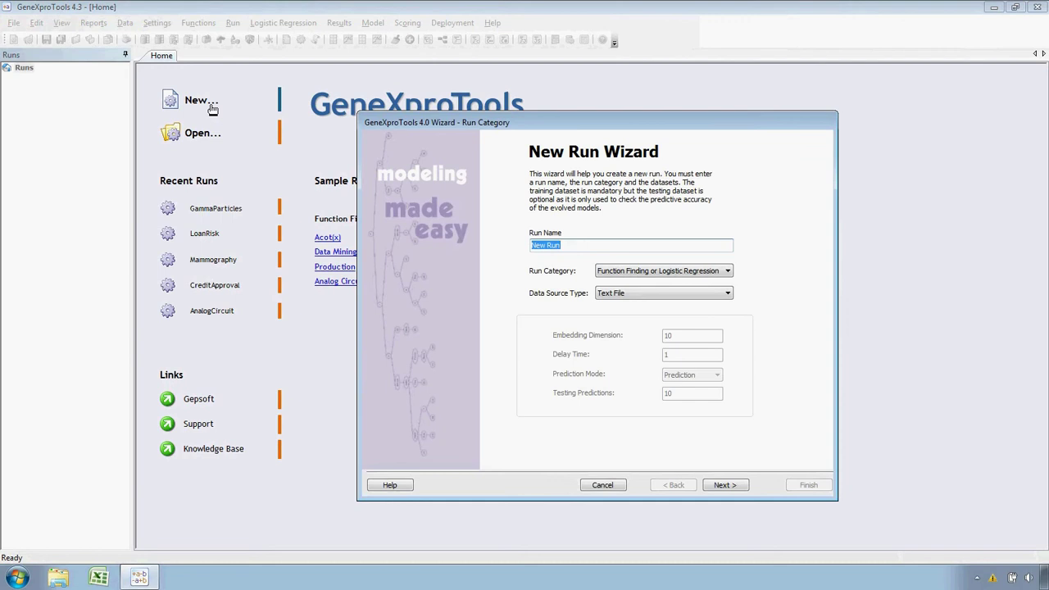
{"action": "type", "text": "Bresat"}
{"action": "key", "text": "BackSpace"}
{"action": "key", "text": "BackSpace"}
{"action": "key", "text": "BackSpace"}
{"action": "type", "text": "astCa"}
{"action": "left_click", "coordinate": [616, 272]}
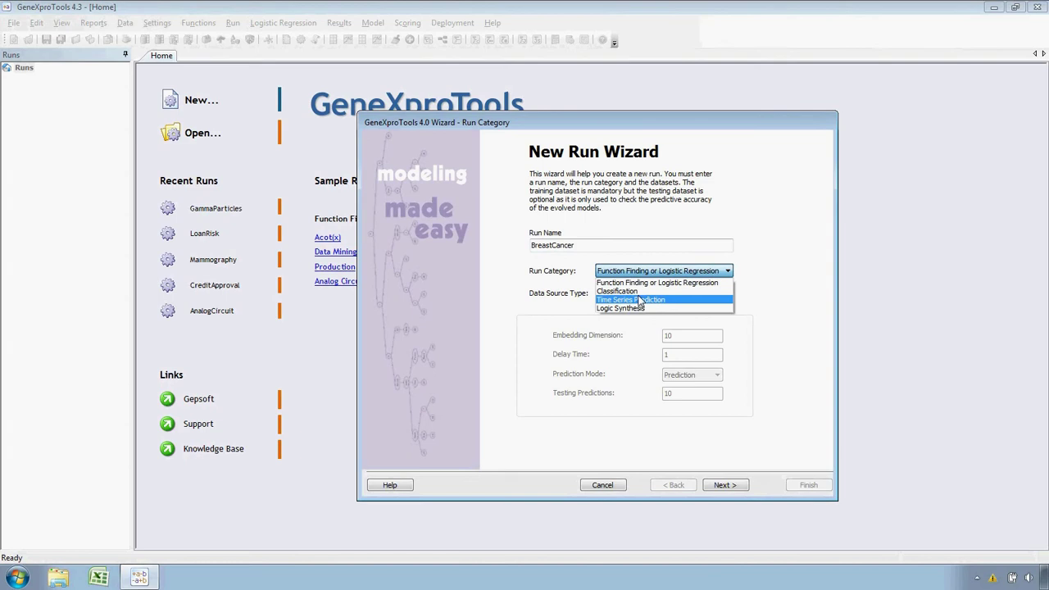
{"action": "left_click", "coordinate": [638, 292]}
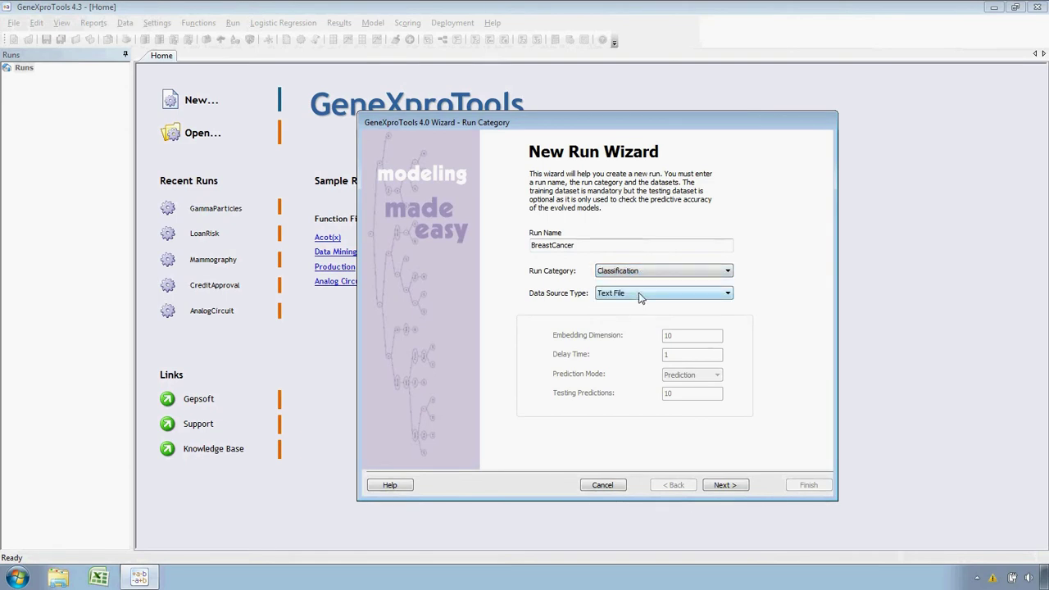
{"action": "left_click", "coordinate": [654, 293]}
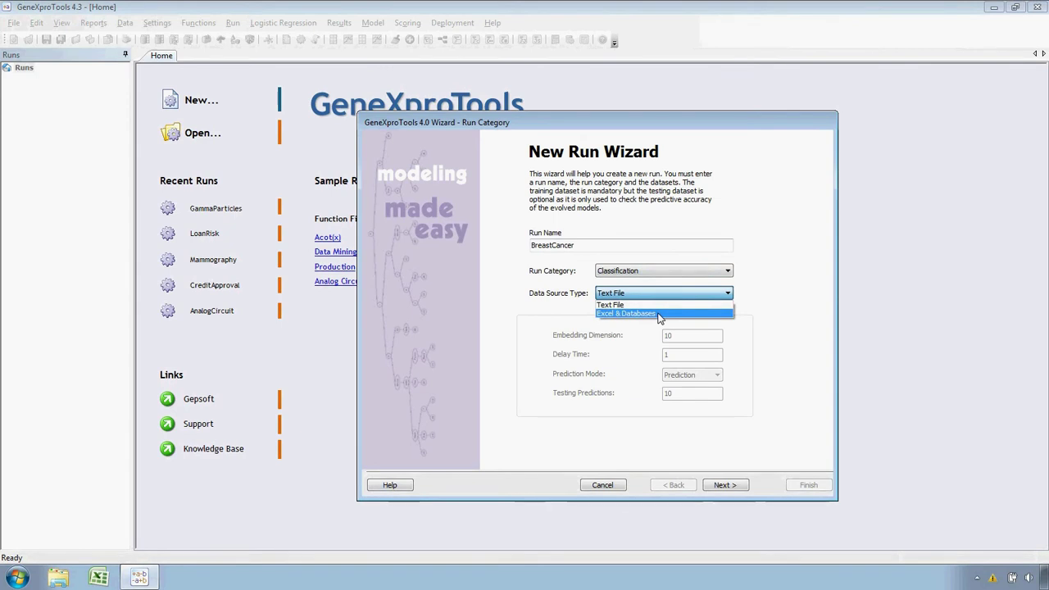
{"action": "left_click", "coordinate": [658, 315]}
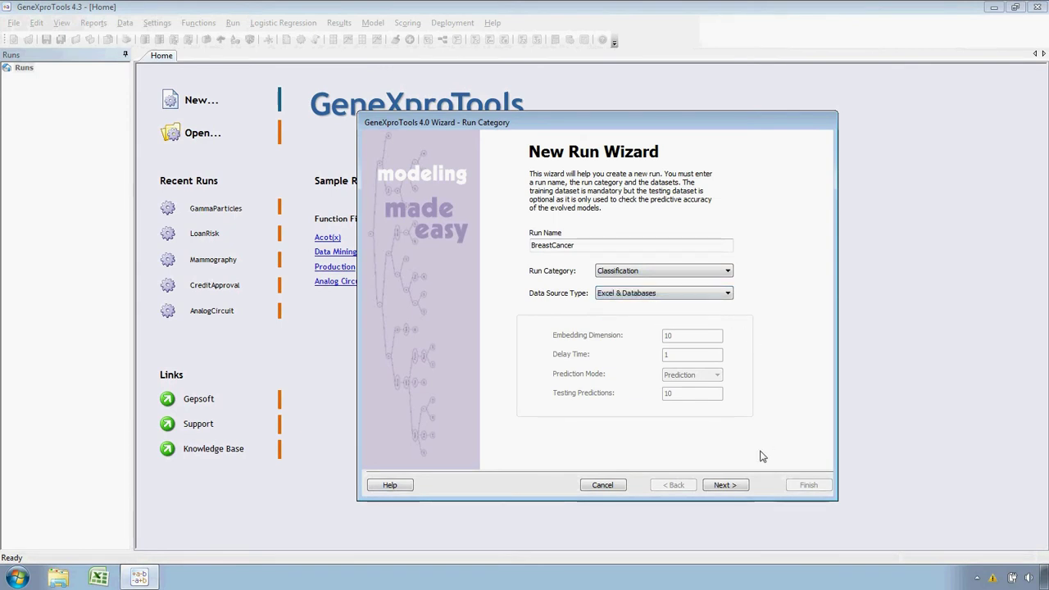
{"action": "left_click", "coordinate": [724, 485]}
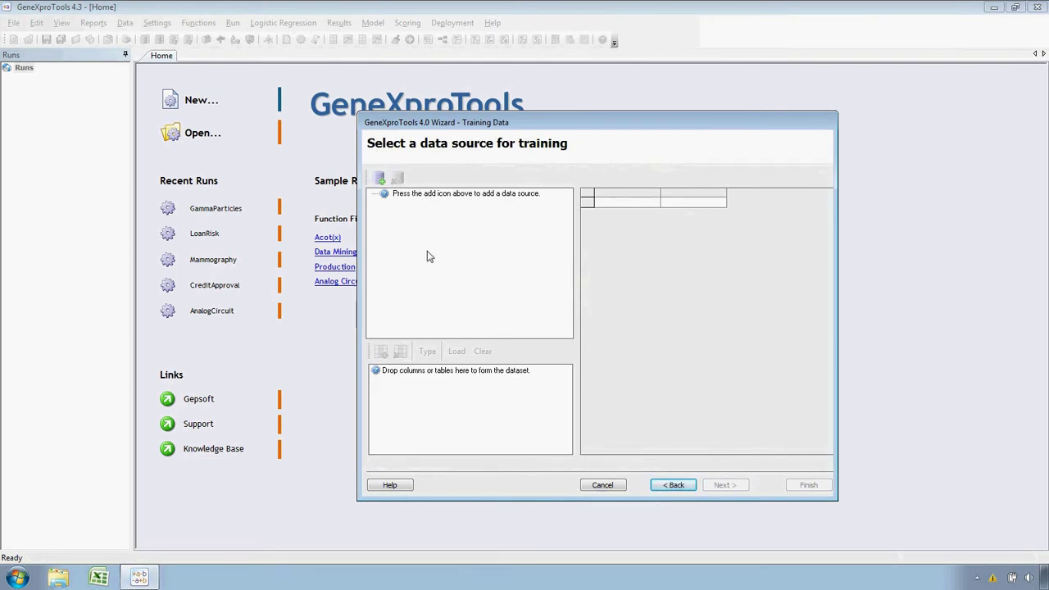
Load the Training$ sheet of the Excel 2007/2010 workbook BreastCancerData.xlsx as training data (31 columns, 380 rows)
{"action": "left_click", "coordinate": [380, 178]}
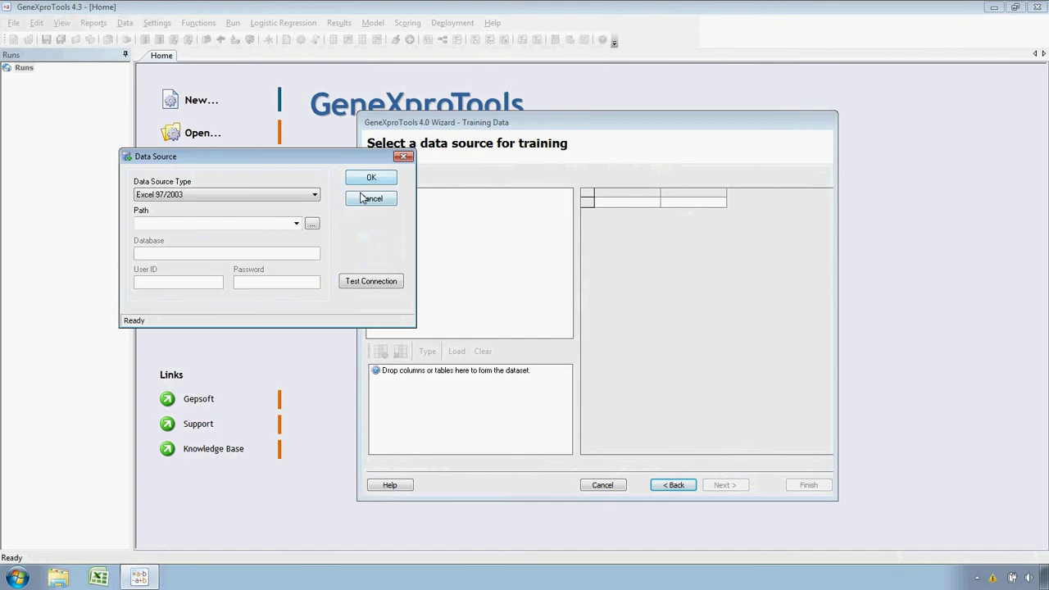
{"action": "left_click", "coordinate": [315, 195]}
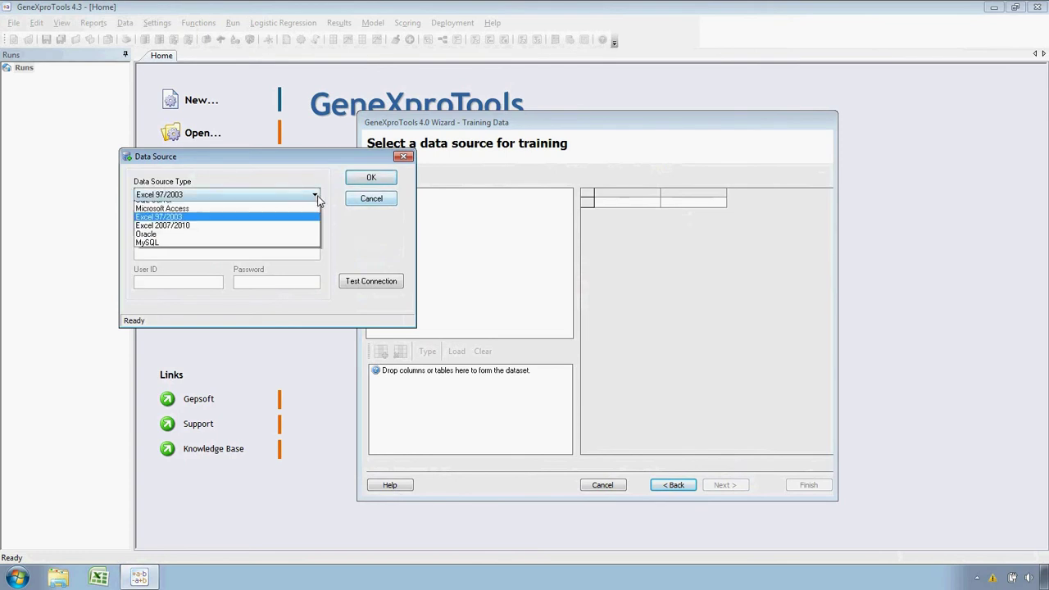
{"action": "left_click", "coordinate": [318, 241]}
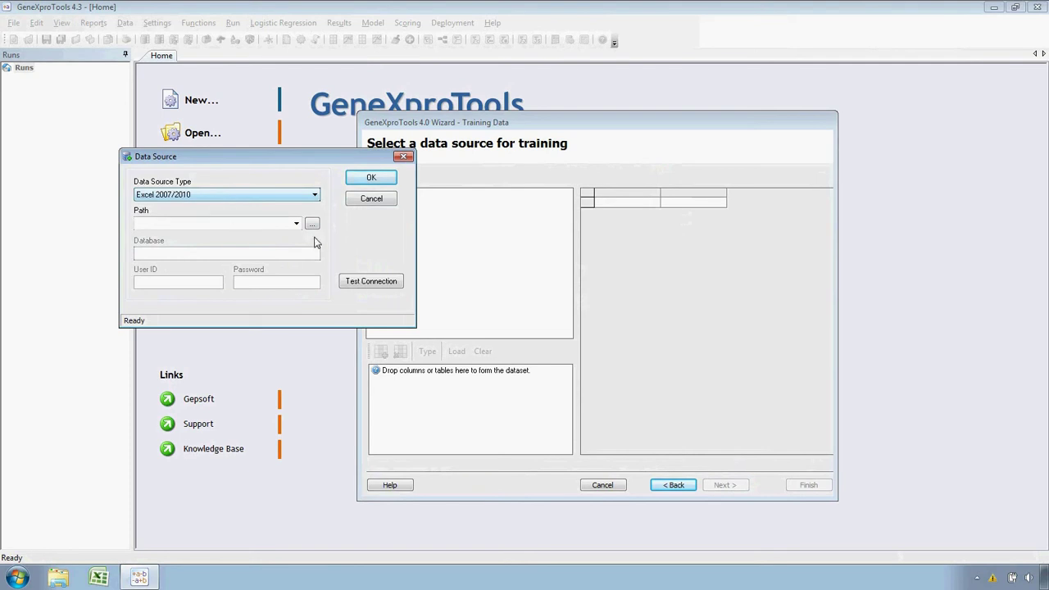
{"action": "left_click", "coordinate": [313, 225]}
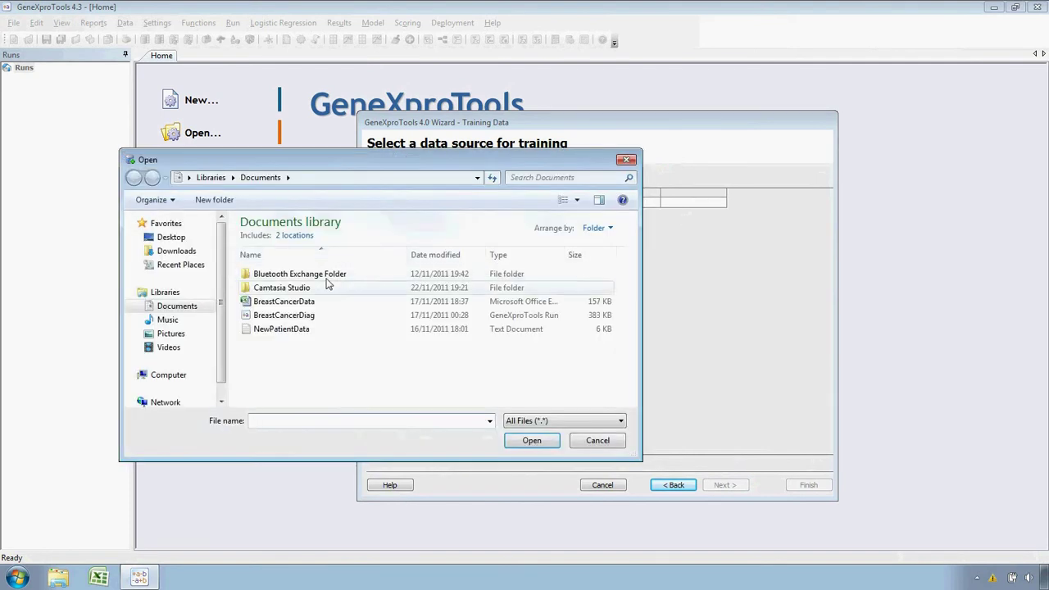
{"action": "left_click", "coordinate": [316, 302]}
{"action": "left_click", "coordinate": [542, 440]}
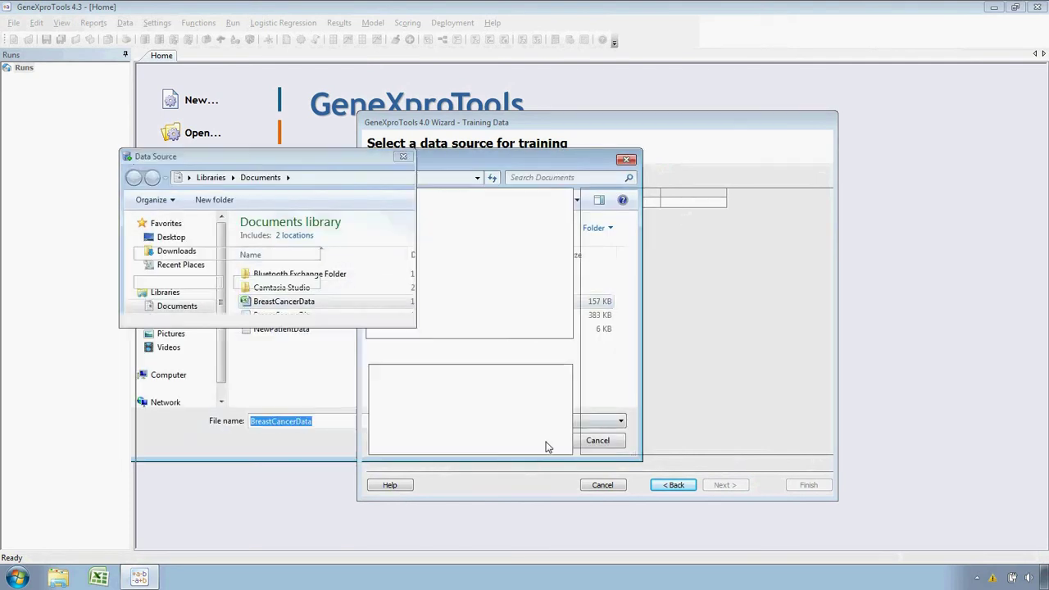
{"action": "left_click", "coordinate": [370, 179]}
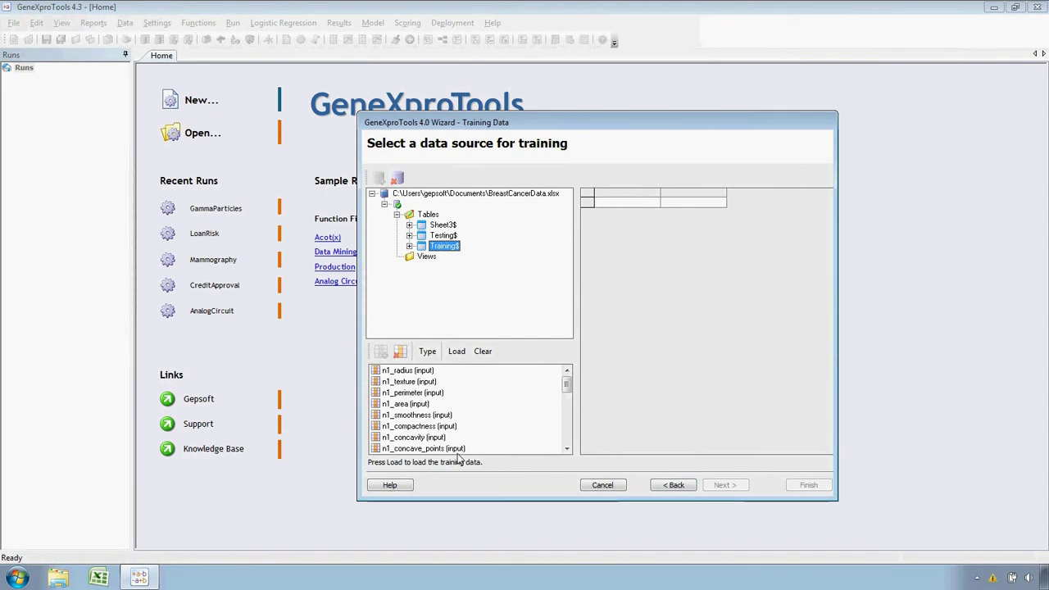
{"action": "left_click", "coordinate": [459, 354]}
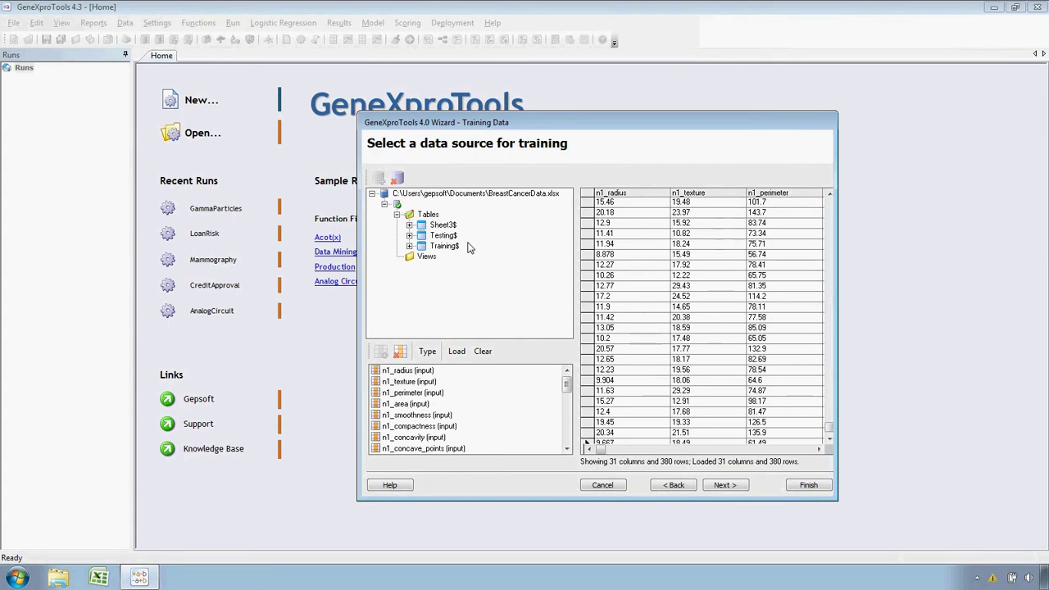
Load the Testing$ sheet of BreastCancerData.xlsx as testing data (189 rows) and finish the wizard
{"action": "left_click", "coordinate": [726, 485]}
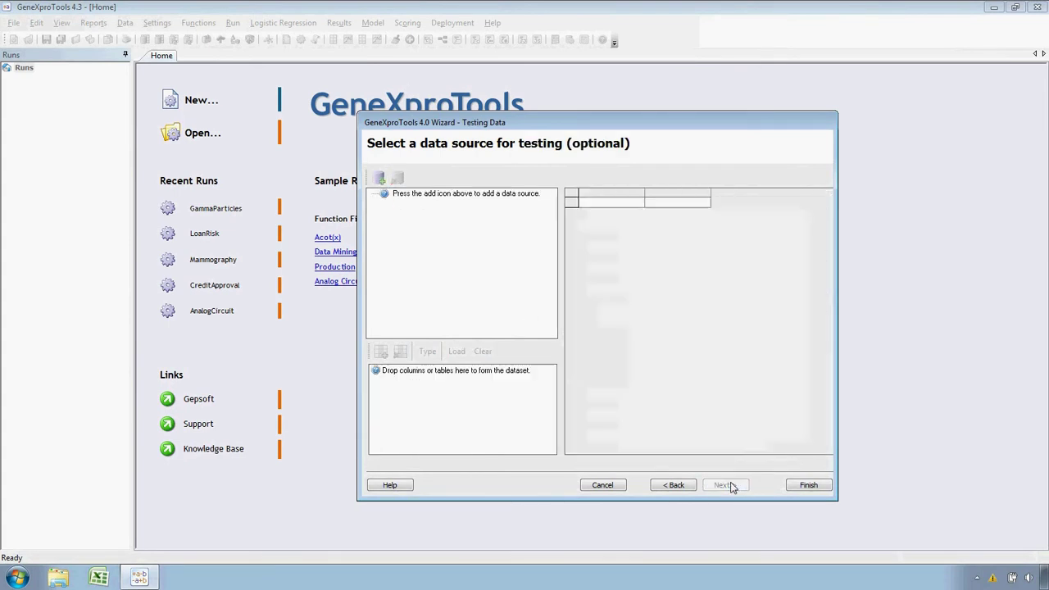
{"action": "left_click", "coordinate": [380, 178]}
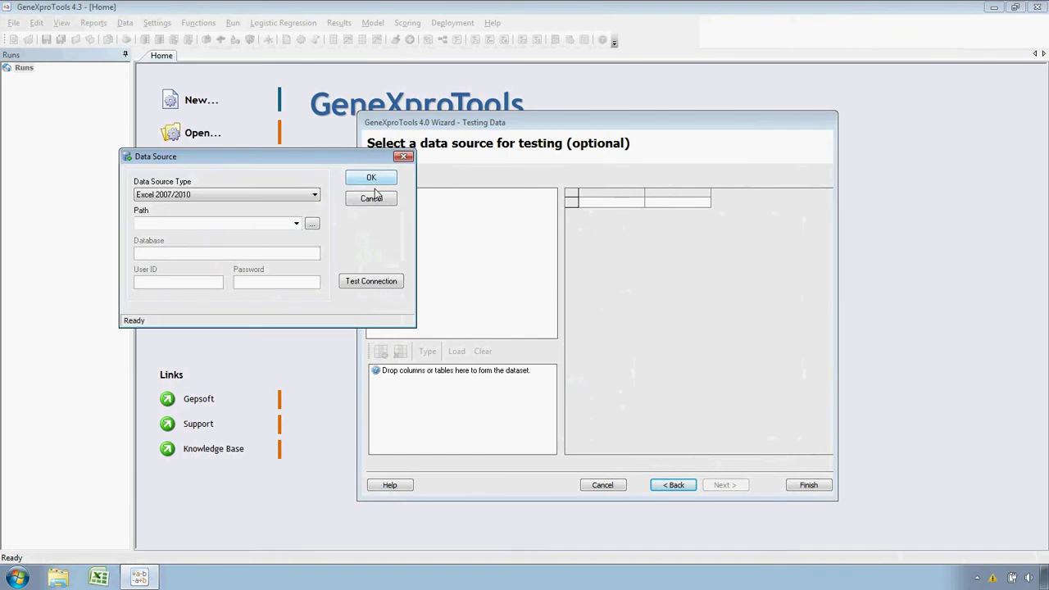
{"action": "left_click", "coordinate": [295, 223]}
{"action": "left_click", "coordinate": [273, 238]}
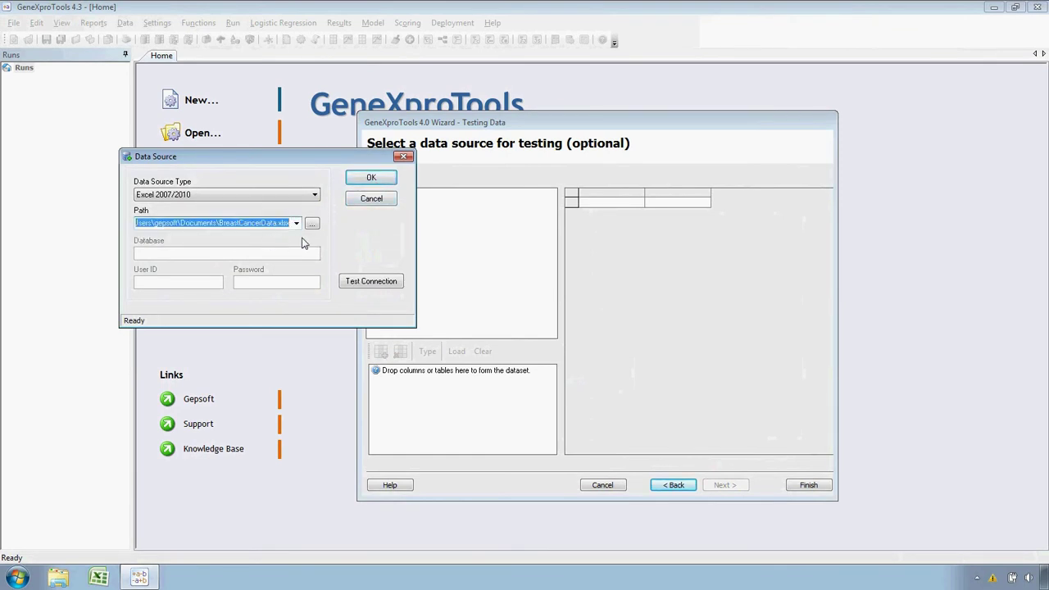
{"action": "left_click", "coordinate": [371, 179]}
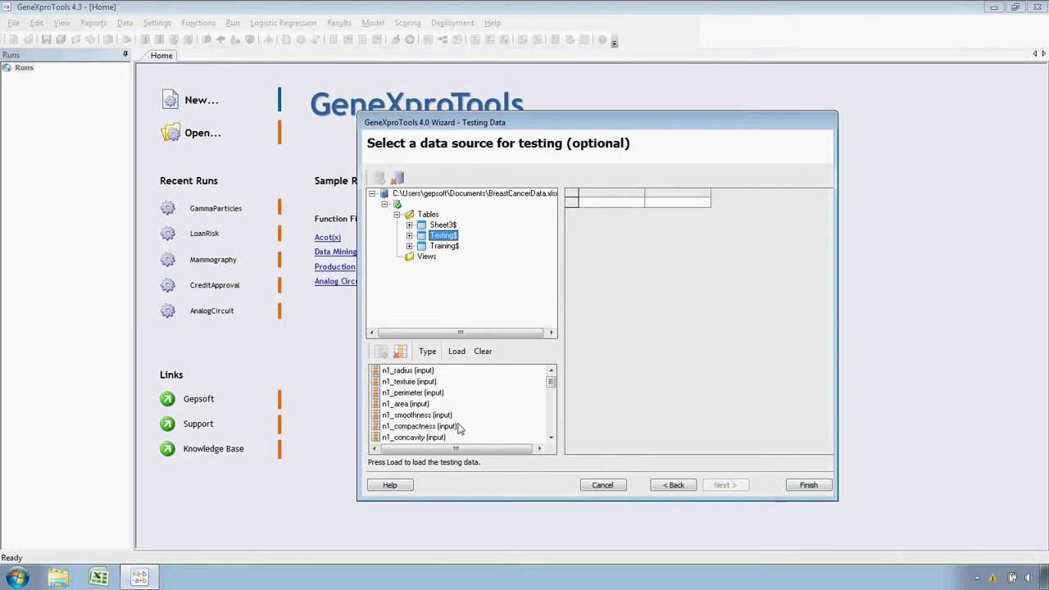
{"action": "left_click", "coordinate": [460, 352]}
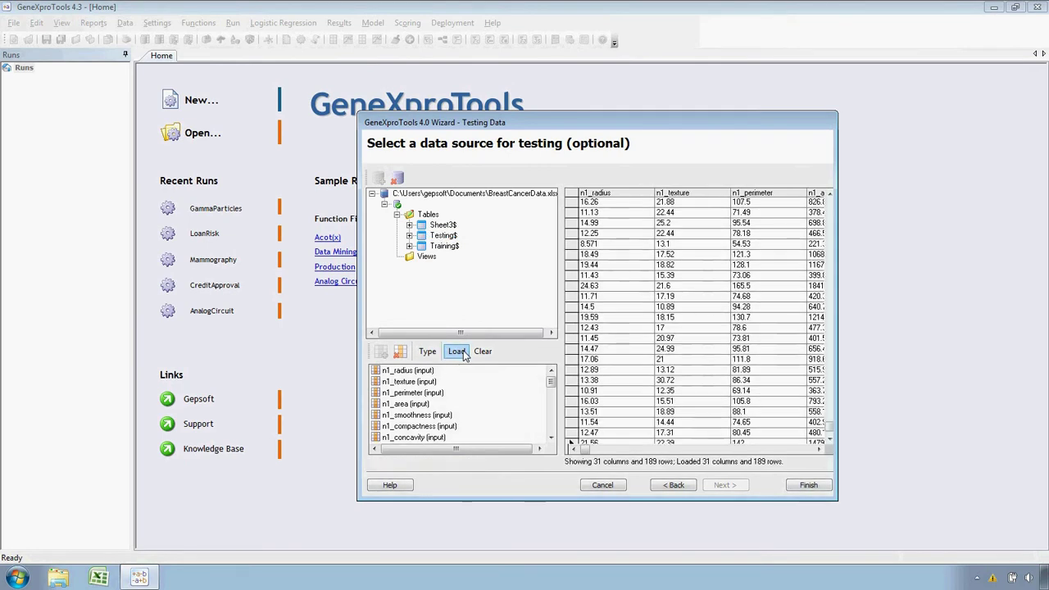
{"action": "left_click", "coordinate": [811, 485]}
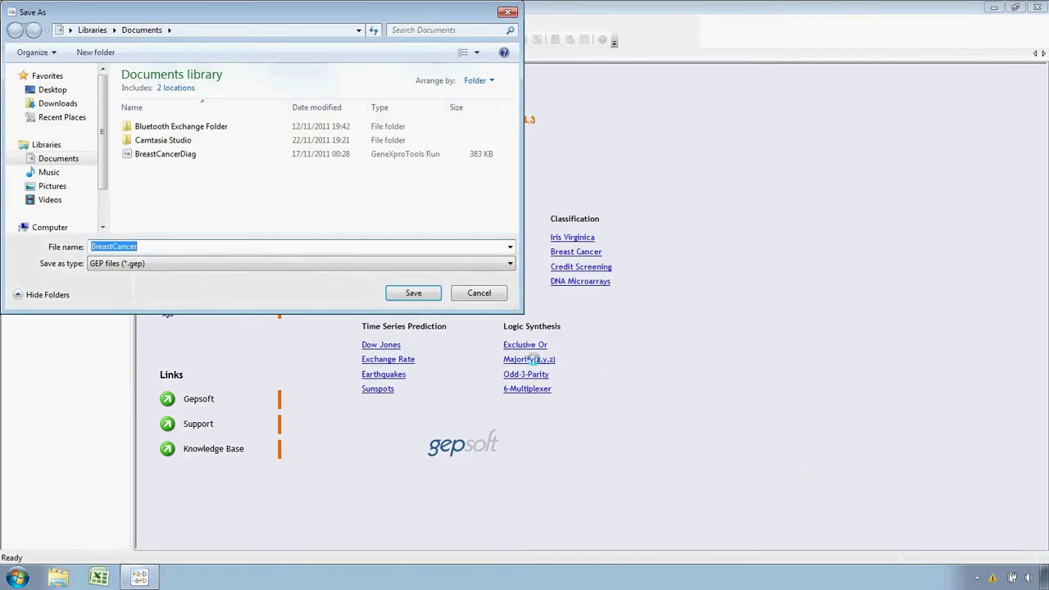
Save the new run under the name BreastCancer
{"action": "left_click", "coordinate": [429, 300]}
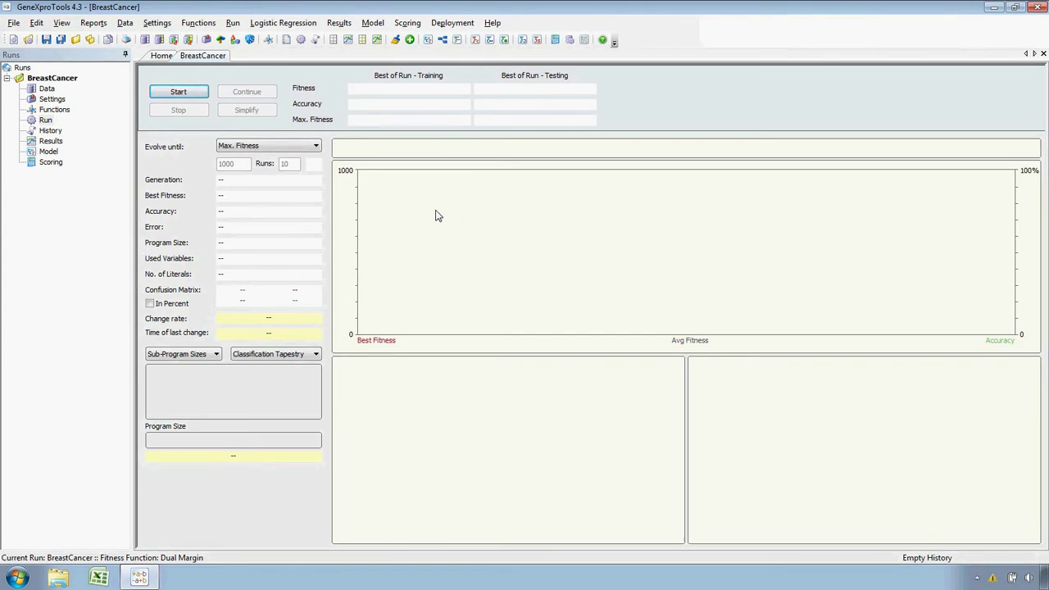
Start evolution, letting it reach generation 2988 with 94.21% training accuracy
{"action": "left_click", "coordinate": [179, 92]}
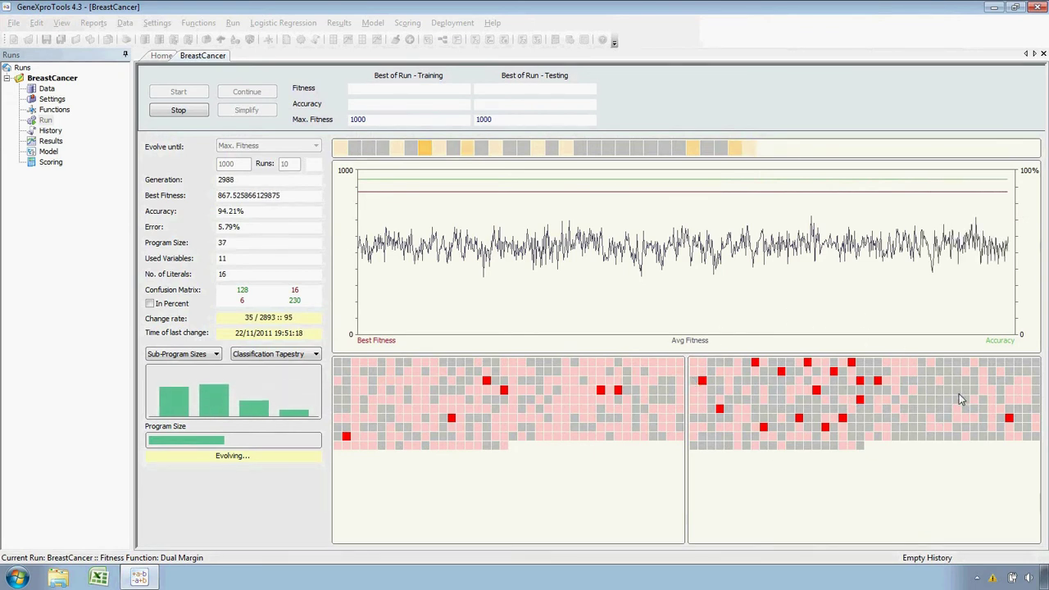
Let evolution continue to generation 4584, with best fitness 877.87 and 94.74% training accuracy
{"action": "mouse_move", "coordinate": [947, 392]}
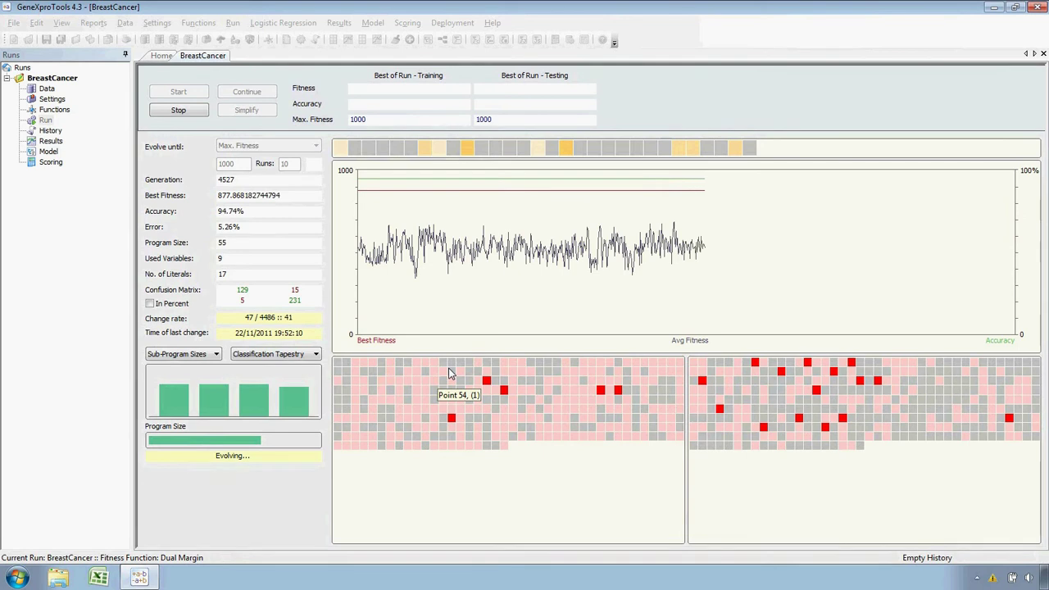
Stop the evolution and save the run
{"action": "left_click", "coordinate": [180, 111]}
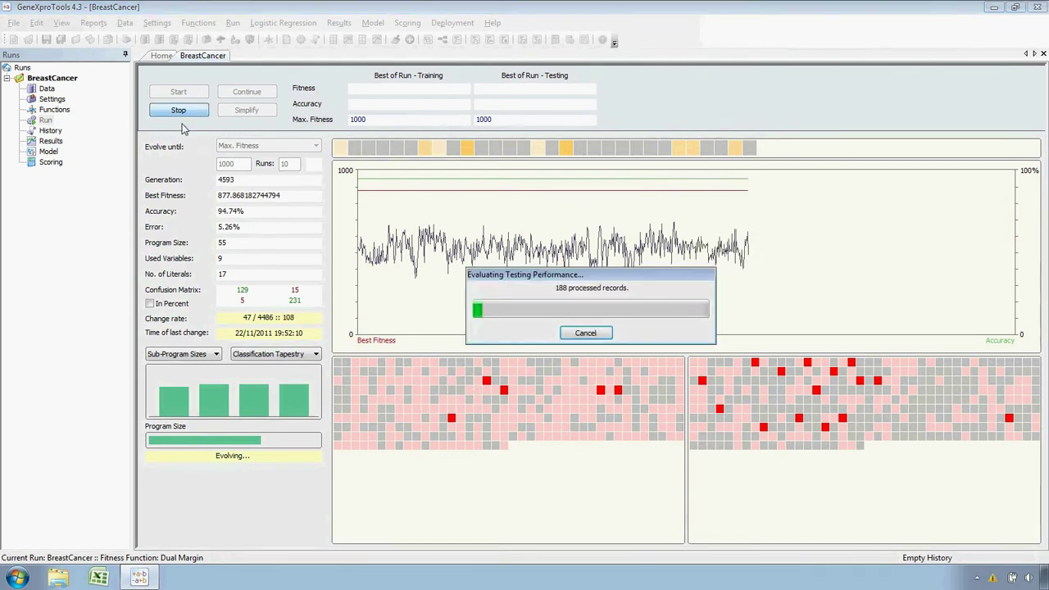
{"action": "left_click", "coordinate": [13, 25]}
{"action": "left_click", "coordinate": [67, 68]}
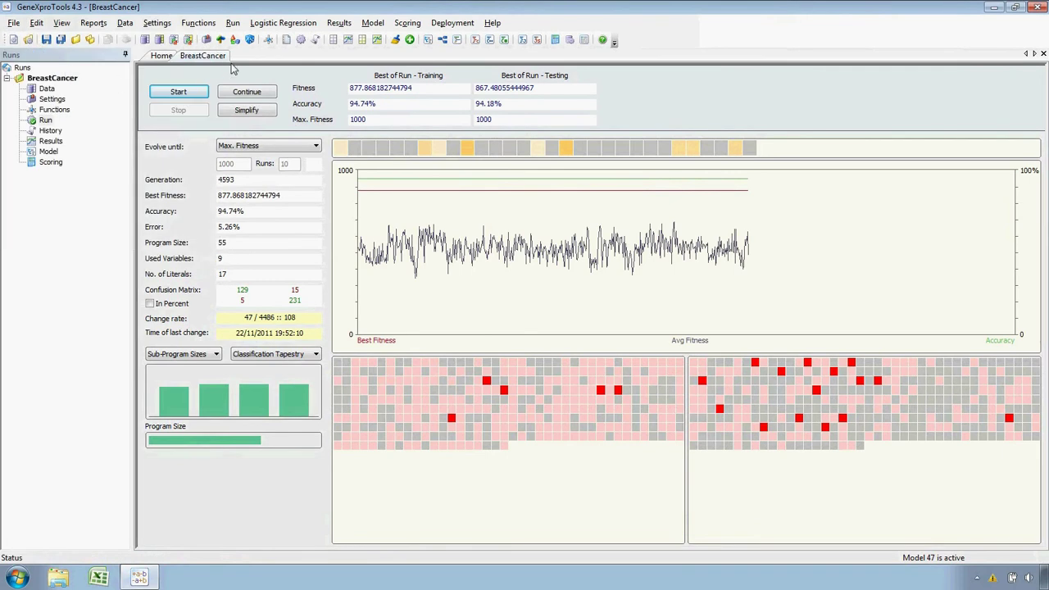
Convert the run to logistic regression and save it as BreastCancerLR
{"action": "left_click", "coordinate": [339, 23]}
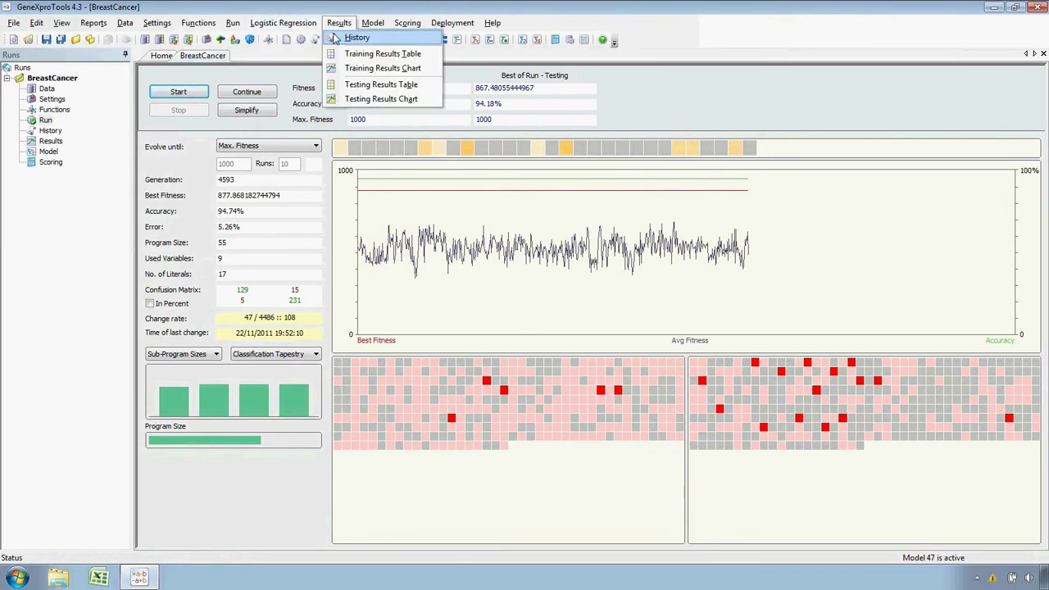
{"action": "mouse_move", "coordinate": [285, 23]}
{"action": "left_click", "coordinate": [351, 42]}
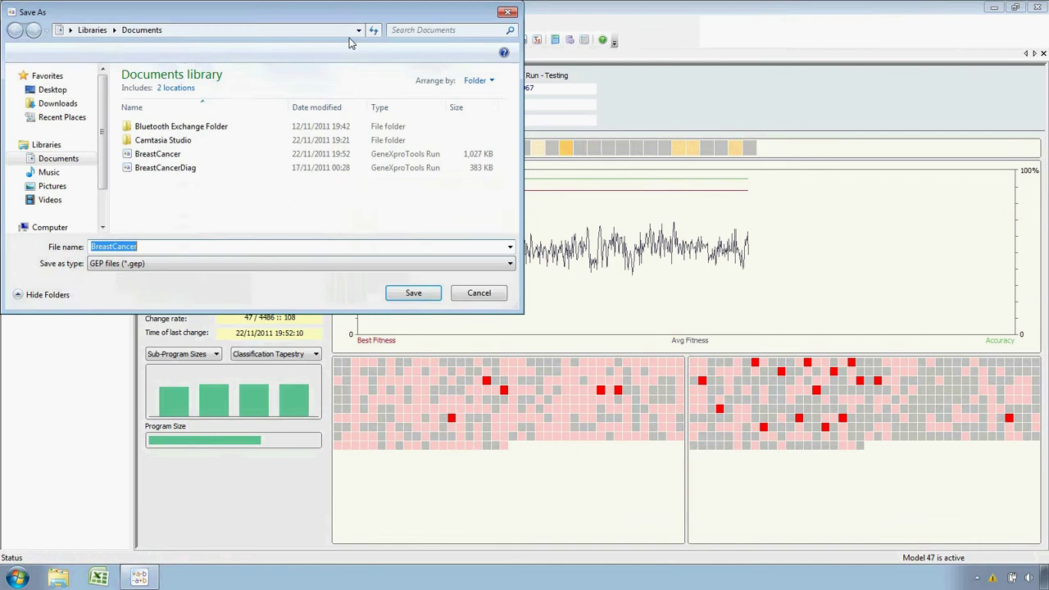
{"action": "left_click", "coordinate": [221, 250]}
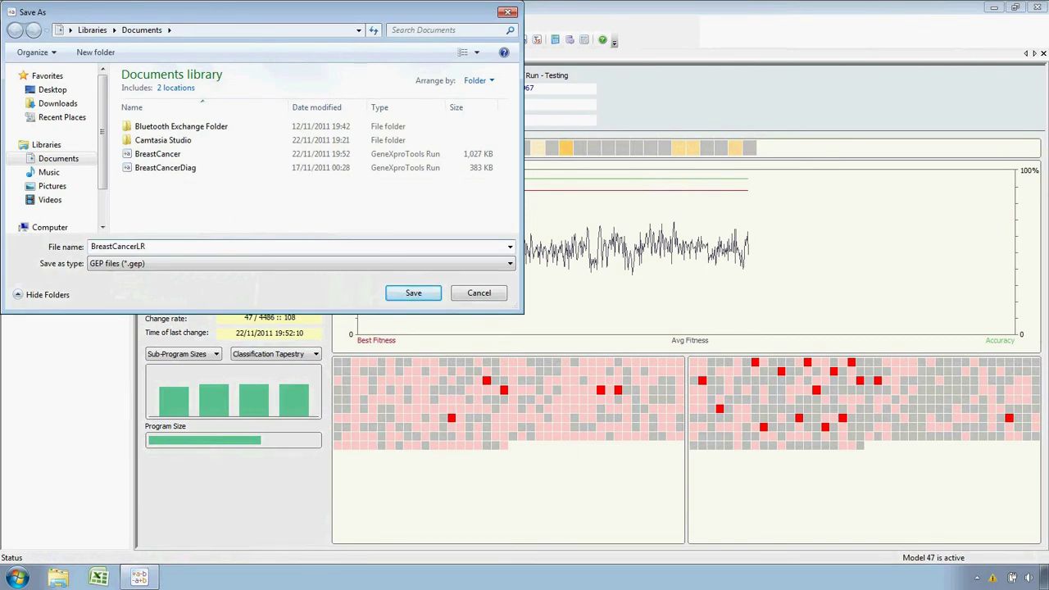
{"action": "left_click", "coordinate": [414, 293]}
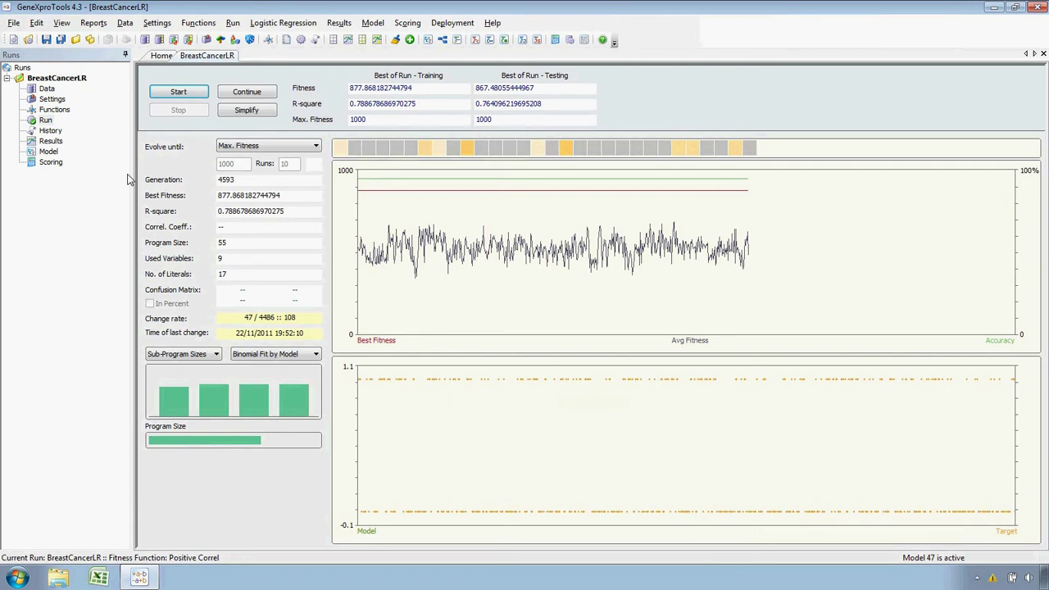
Show BreastCancerLR's model 47 results as a Binomial Fit by Model chart
{"action": "left_click", "coordinate": [59, 140]}
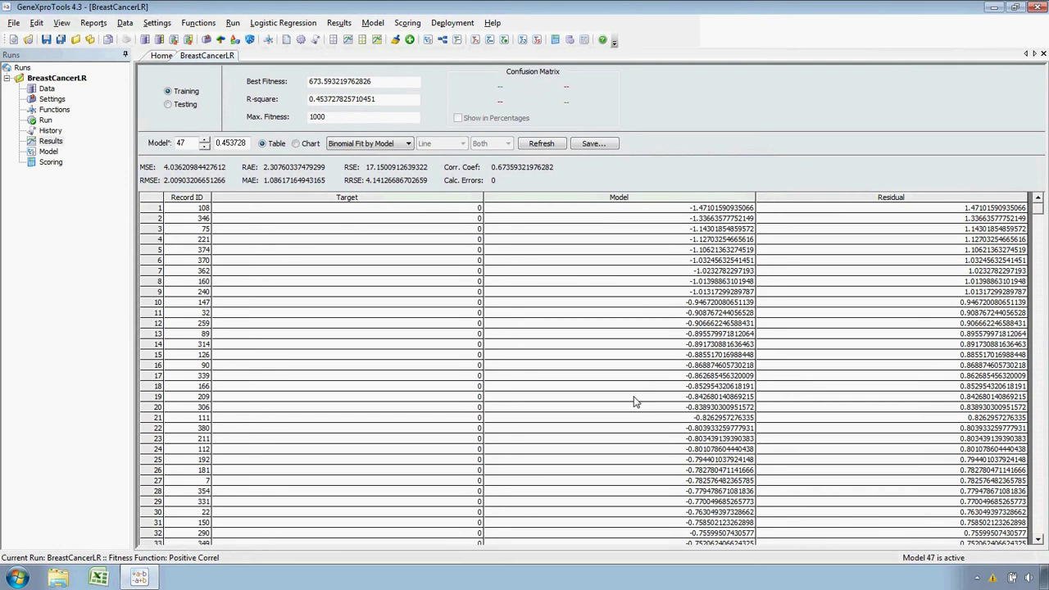
{"action": "left_click", "coordinate": [297, 145]}
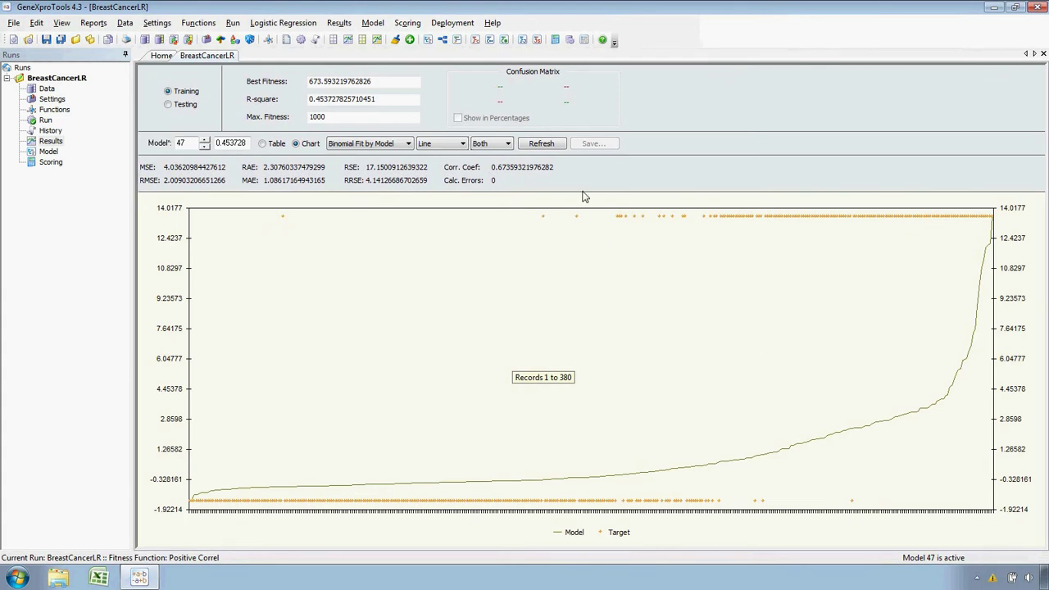
Change the model 47 results chart type to Binomial Fit by Target
{"action": "left_click", "coordinate": [400, 145]}
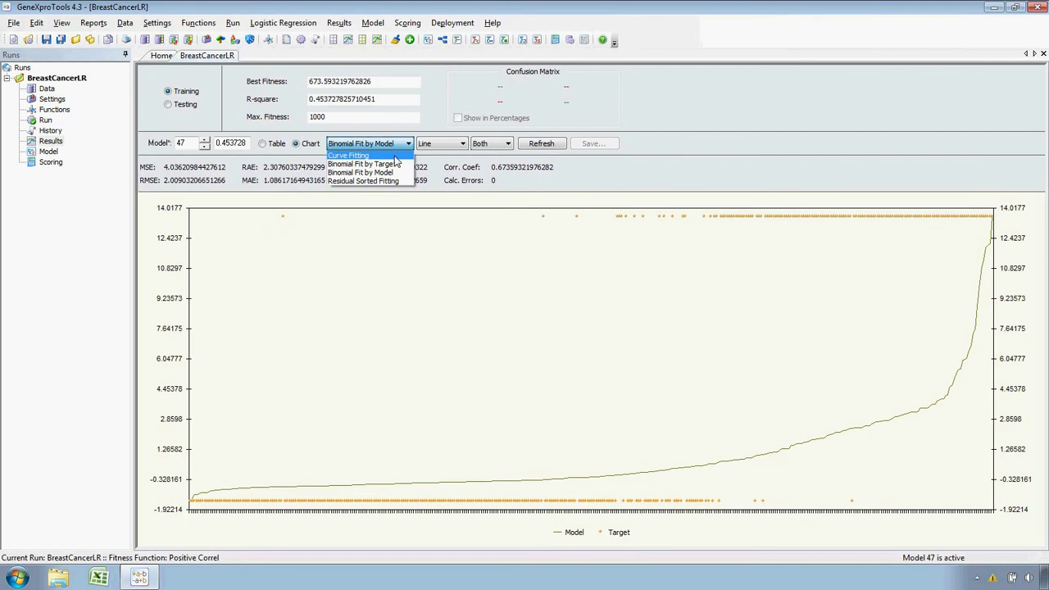
{"action": "left_click", "coordinate": [396, 164]}
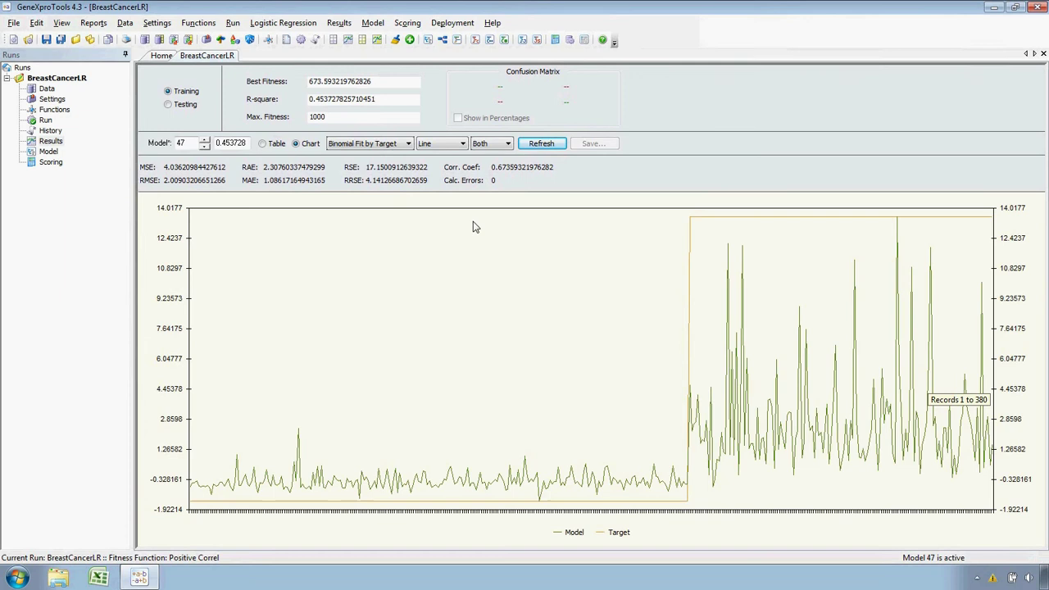
Continue evolving BreastCancerLR from its best model, reaching generation 359 with R-square 0.7739
{"action": "left_click", "coordinate": [45, 121]}
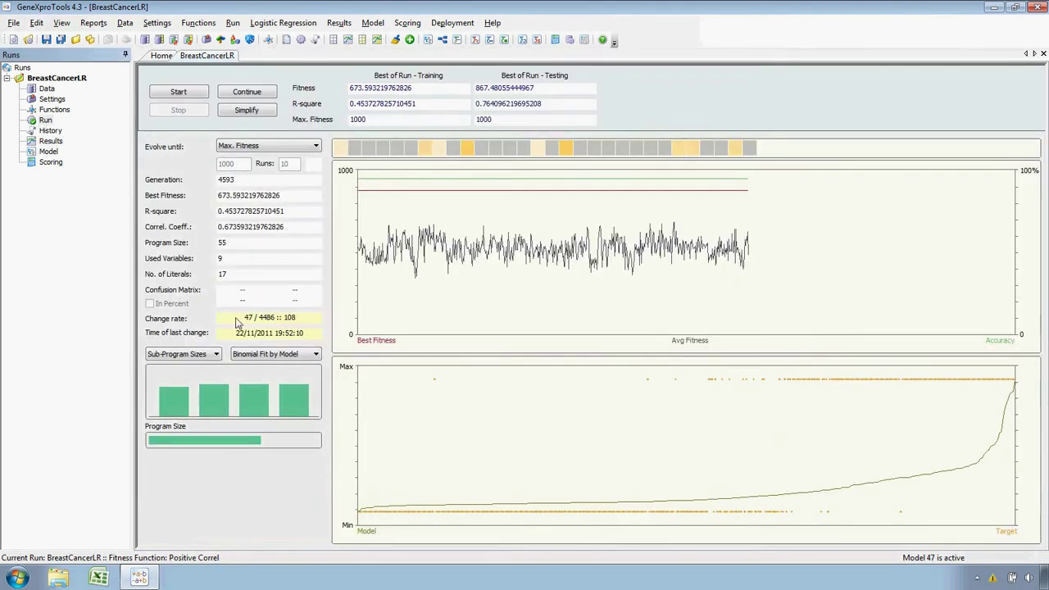
{"action": "left_click", "coordinate": [248, 93]}
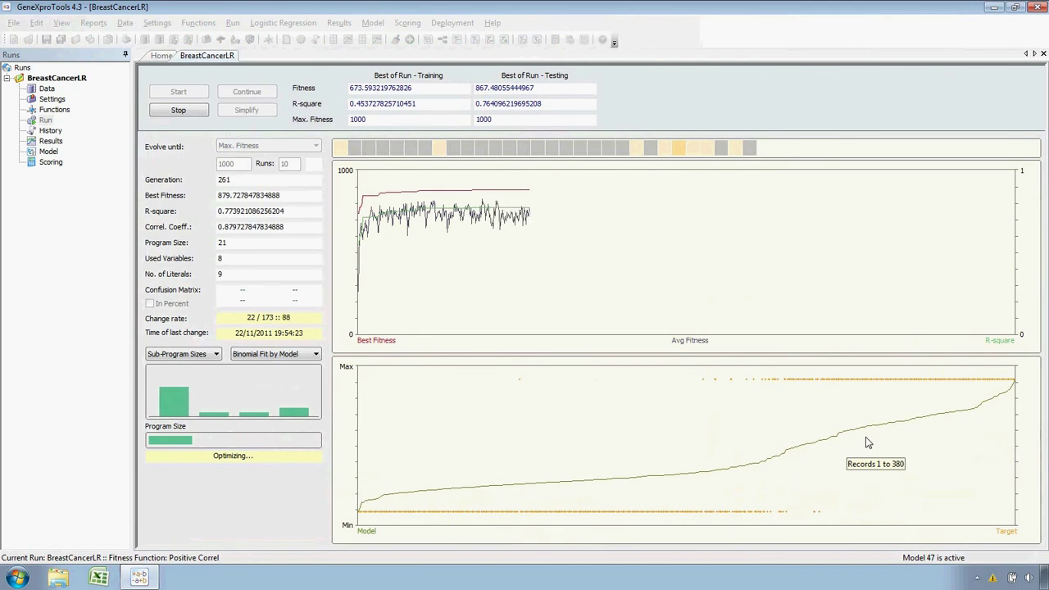
Switch the live chart to Binomial Fit by Target and stop evolution at best fitness 884.84
{"action": "left_click", "coordinate": [305, 354]}
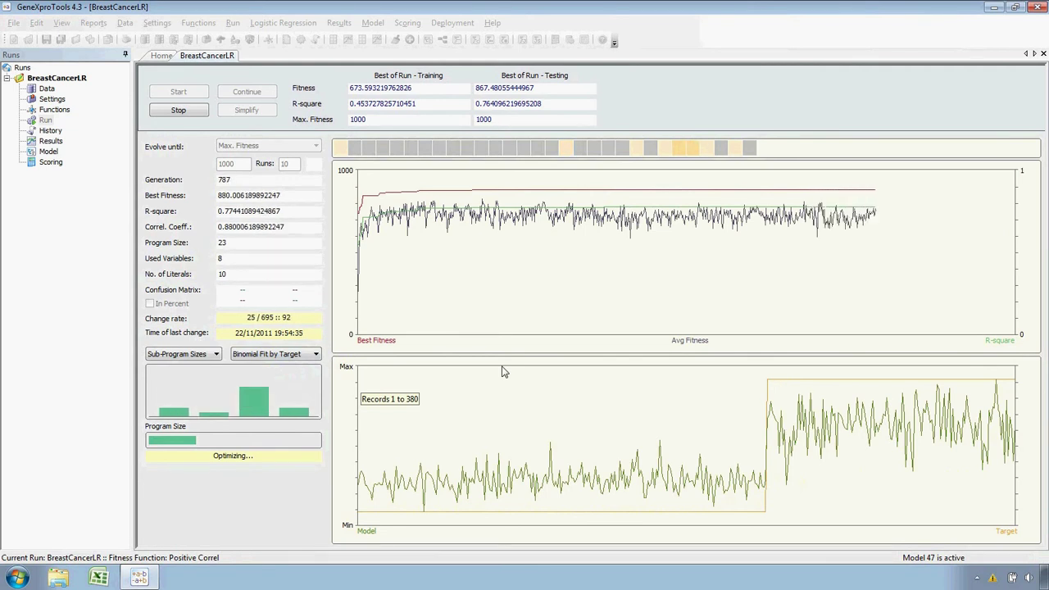
{"action": "left_click", "coordinate": [191, 111]}
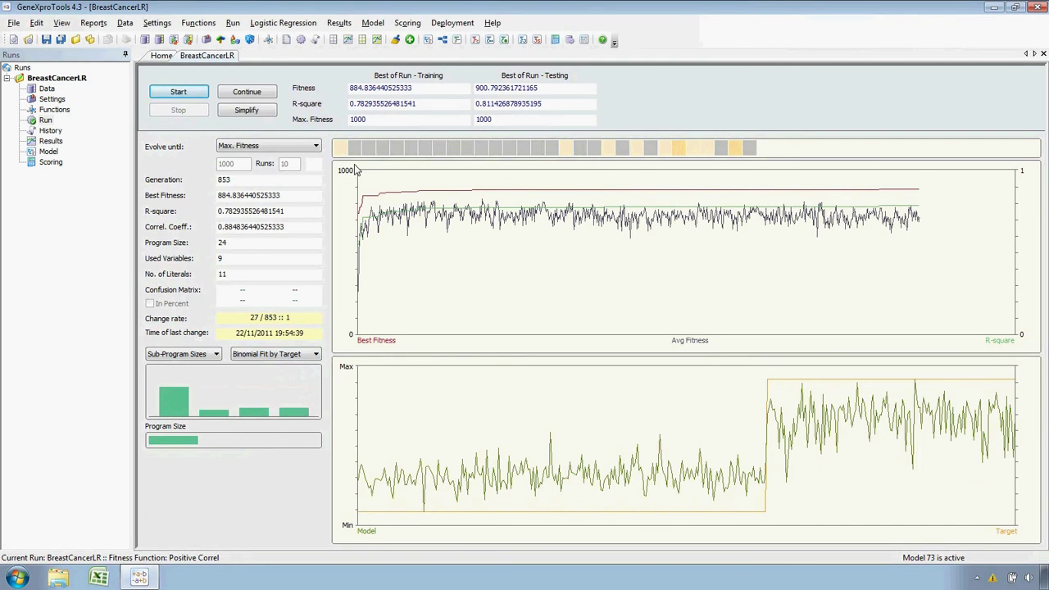
Show model 73's Logistic Fit, then review its Log Odds, Lift, Gains, Cutoff Points, ROC and Quantiles charts
{"action": "left_click", "coordinate": [283, 22]}
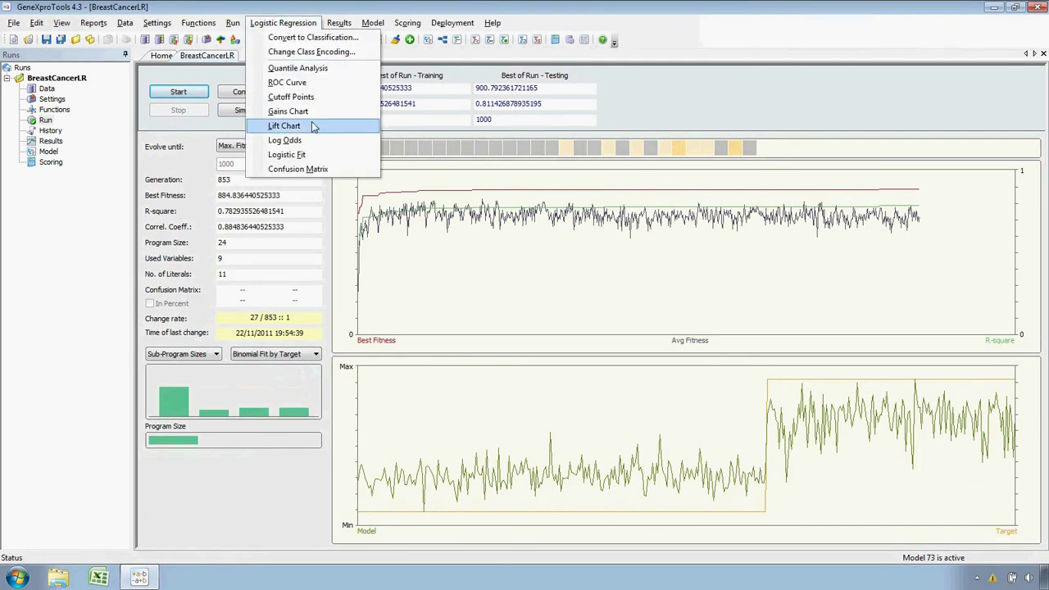
{"action": "left_click", "coordinate": [318, 155]}
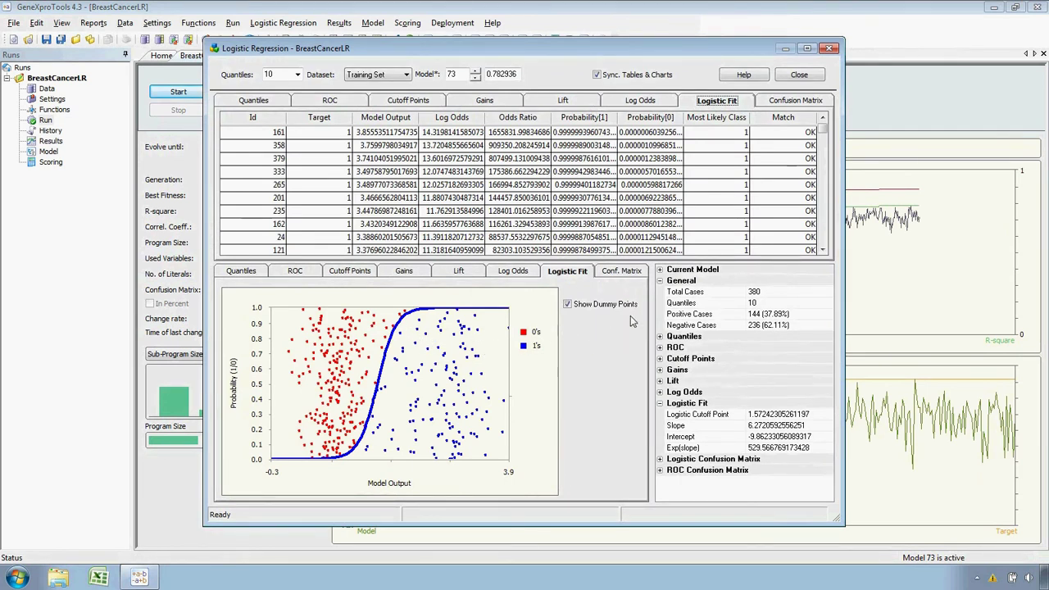
{"action": "left_click", "coordinate": [514, 276]}
{"action": "left_click", "coordinate": [472, 277]}
{"action": "left_click", "coordinate": [416, 274]}
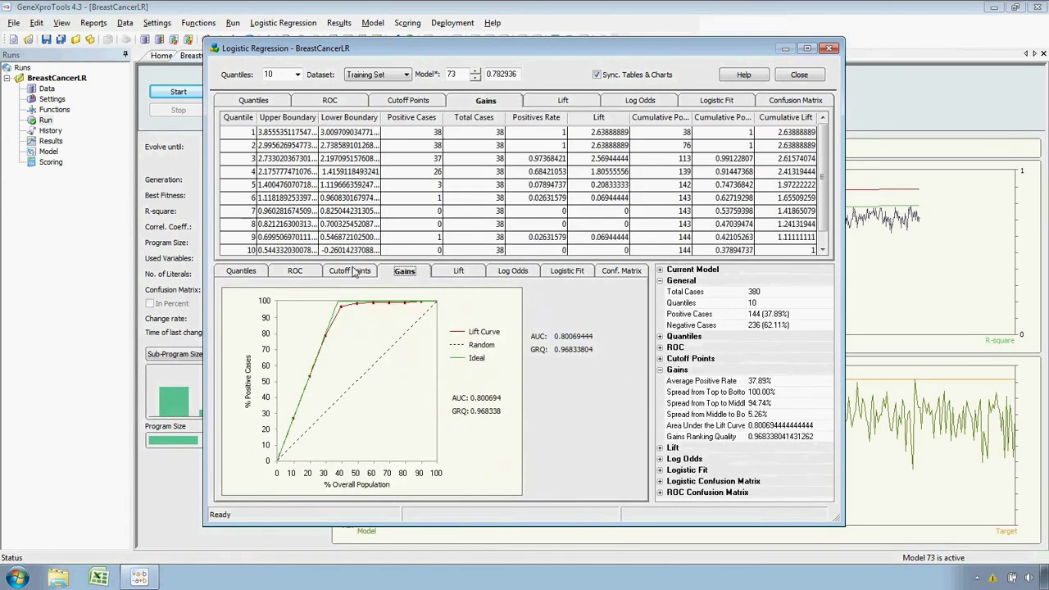
{"action": "left_click", "coordinate": [352, 273]}
{"action": "left_click", "coordinate": [310, 274]}
{"action": "left_click", "coordinate": [256, 274]}
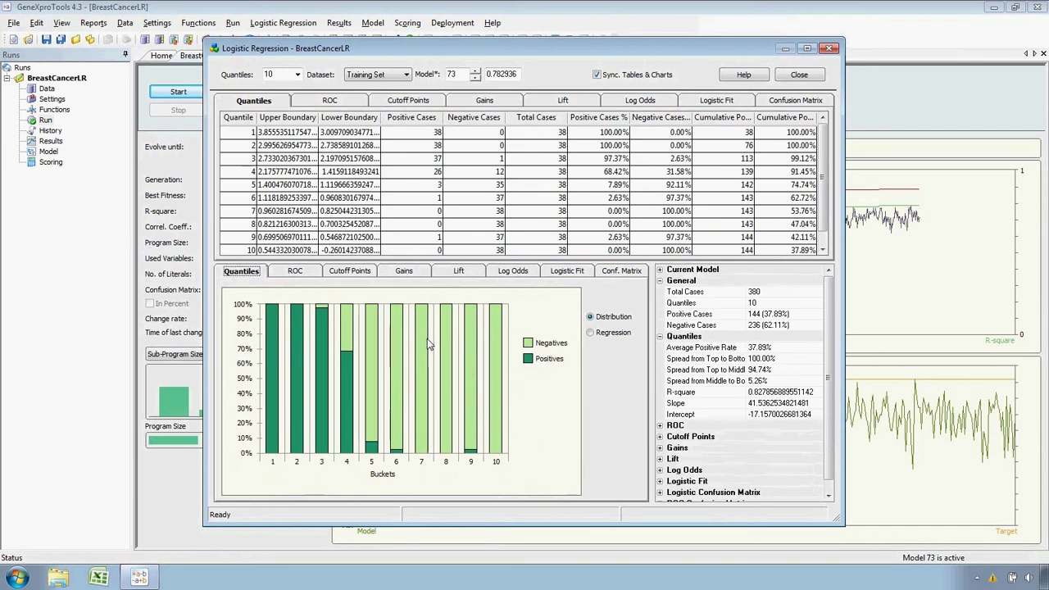
Close the Logistic Regression window and reopen the recent BreastCancer run from the Home page
{"action": "left_click", "coordinate": [792, 79]}
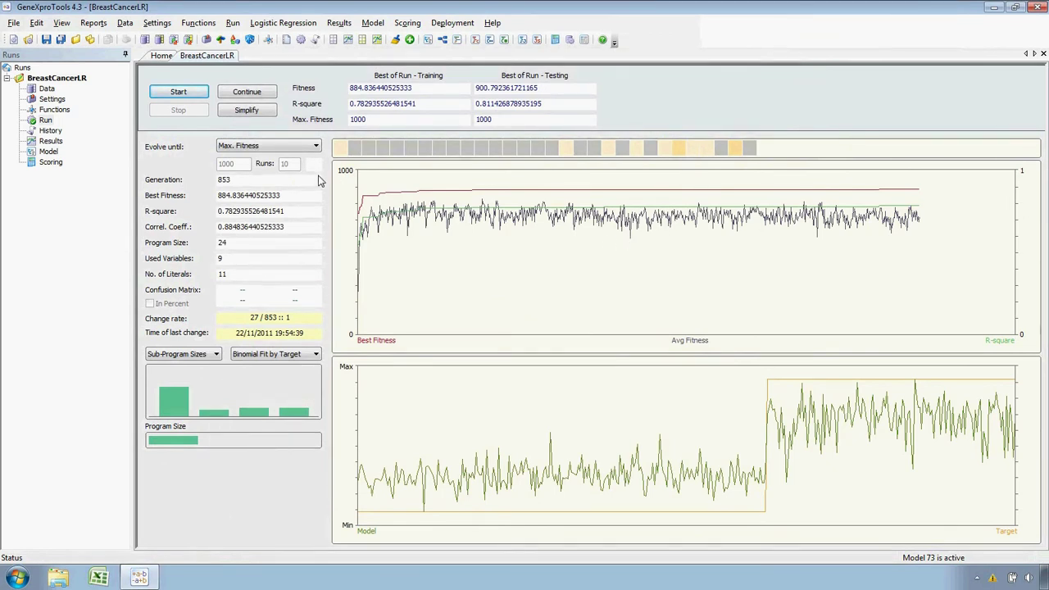
{"action": "left_click", "coordinate": [161, 55]}
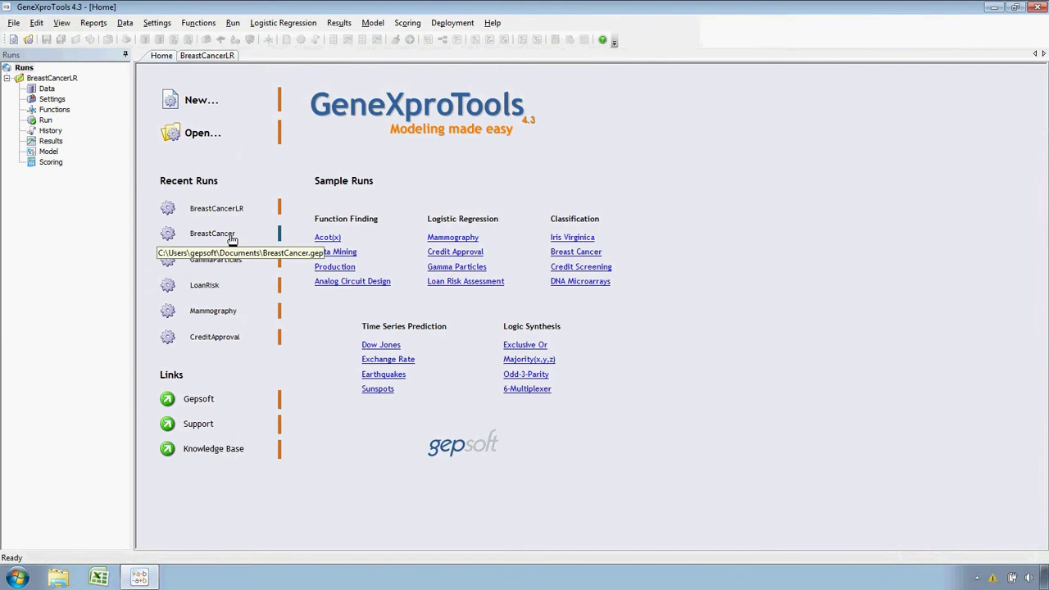
{"action": "left_click", "coordinate": [232, 238]}
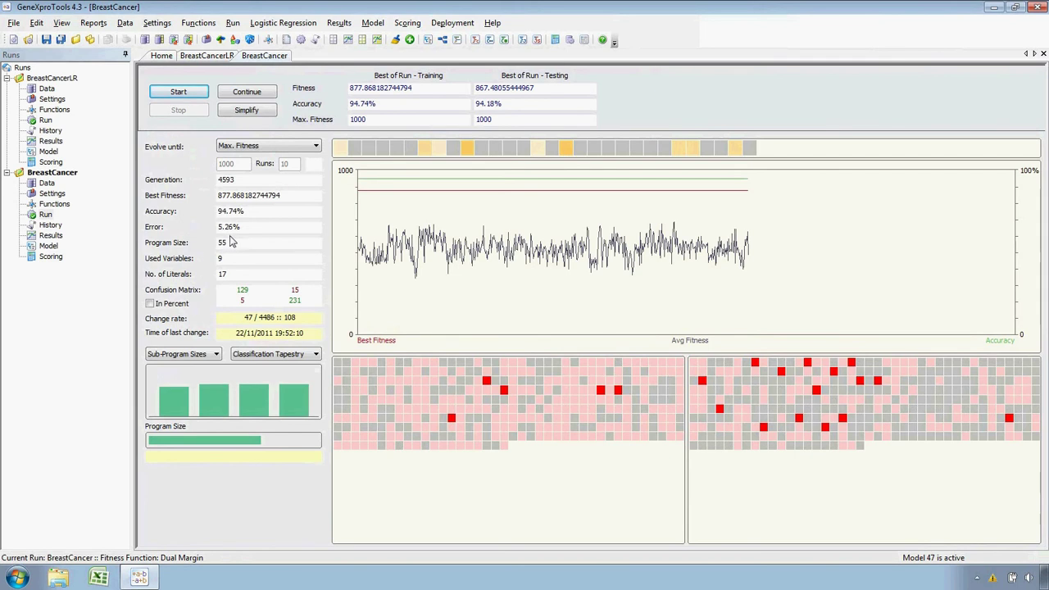
Test all BreastCancer models, sort by testing accuracy, and keep only the top-testing model
{"action": "left_click", "coordinate": [51, 224]}
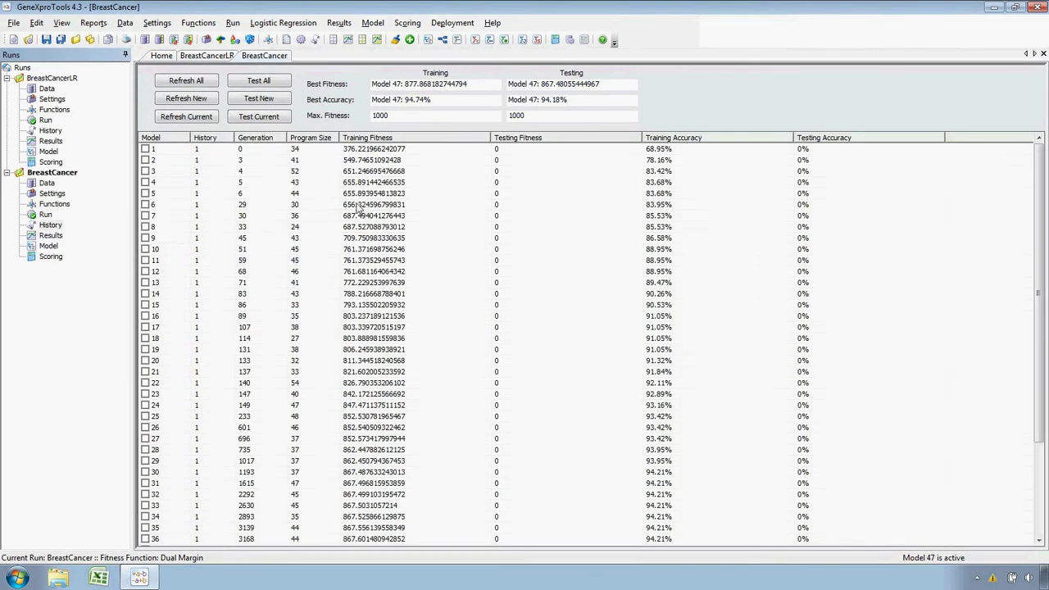
{"action": "left_click", "coordinate": [283, 83]}
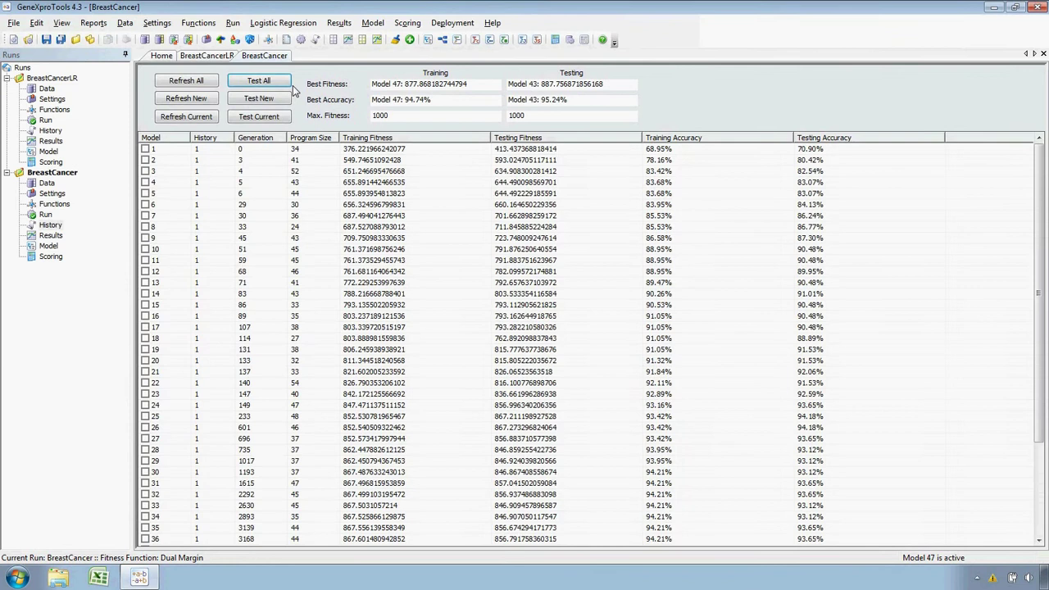
{"action": "left_click", "coordinate": [860, 139]}
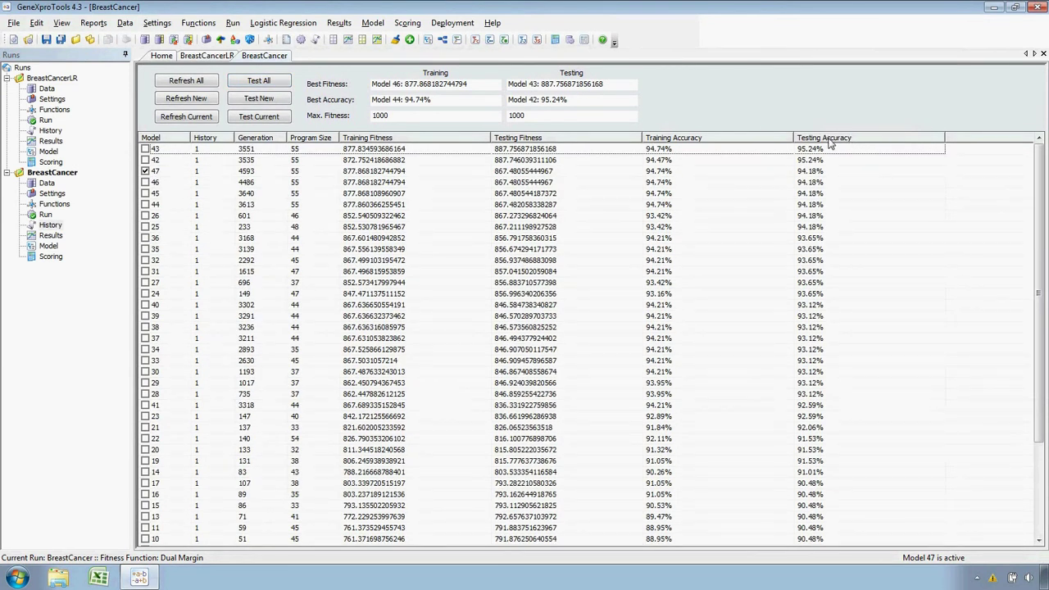
{"action": "left_click", "coordinate": [399, 149]}
{"action": "right_click", "coordinate": [399, 152]}
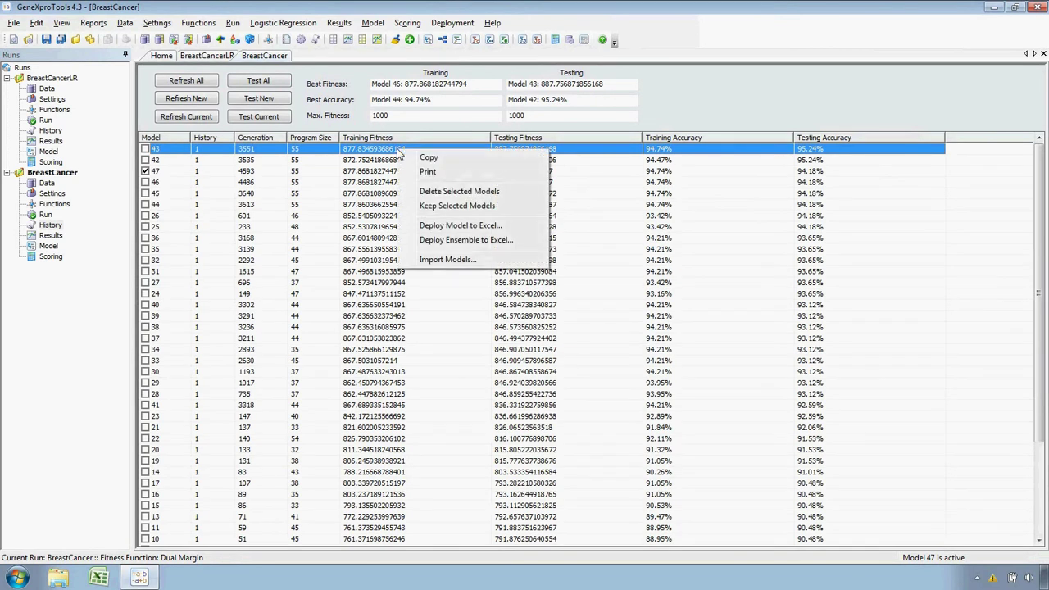
{"action": "left_click", "coordinate": [442, 206]}
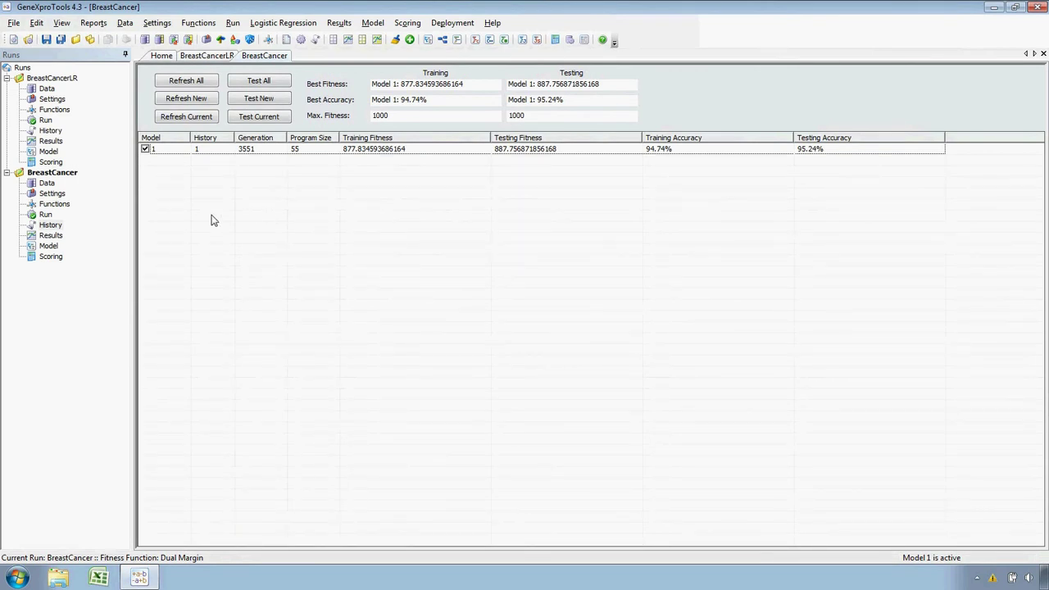
Set evolution to stop at generation 100 with 5 runs, and start the batch
{"action": "left_click", "coordinate": [45, 215]}
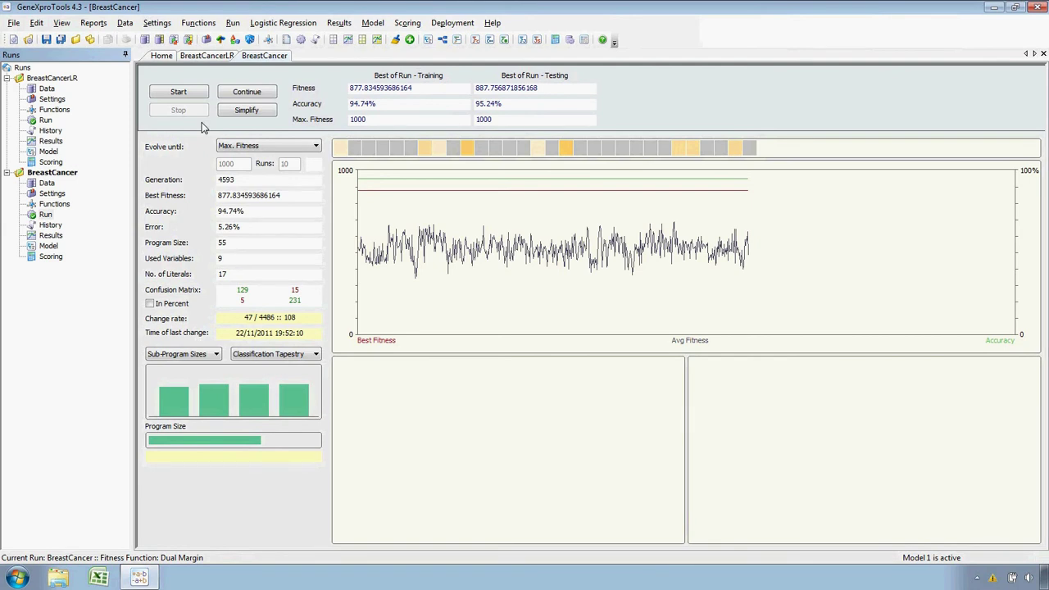
{"action": "left_click", "coordinate": [259, 146]}
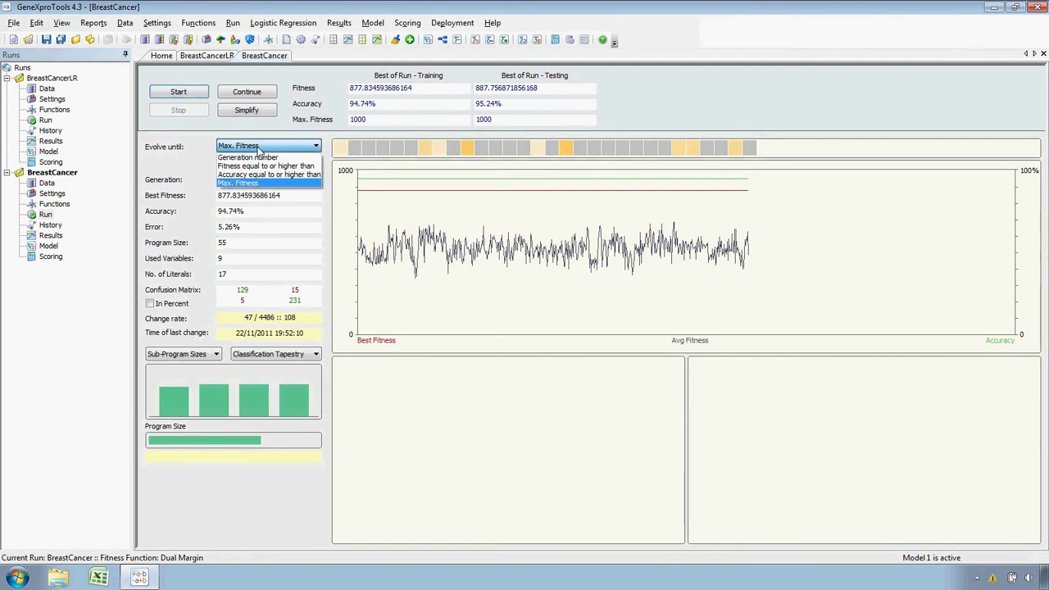
{"action": "left_click", "coordinate": [256, 156]}
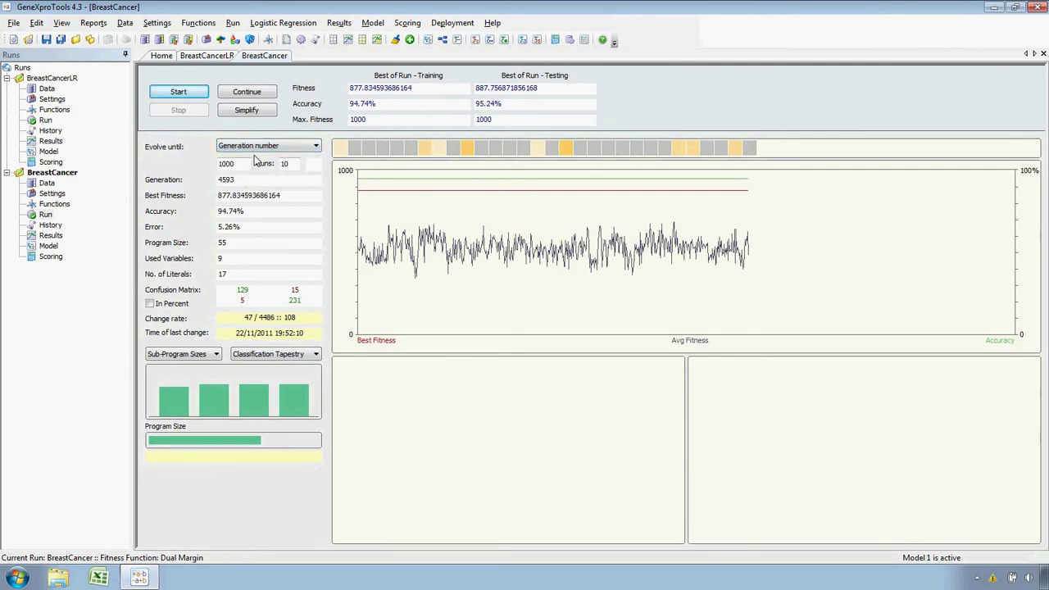
{"action": "left_click_drag", "start_coordinate": [240, 164], "coordinate": [210, 164]}
{"action": "type", "text": "1"}
{"action": "left_click_drag", "start_coordinate": [290, 163], "coordinate": [268, 164]}
{"action": "type", "text": "5"}
{"action": "left_click", "coordinate": [196, 96]}
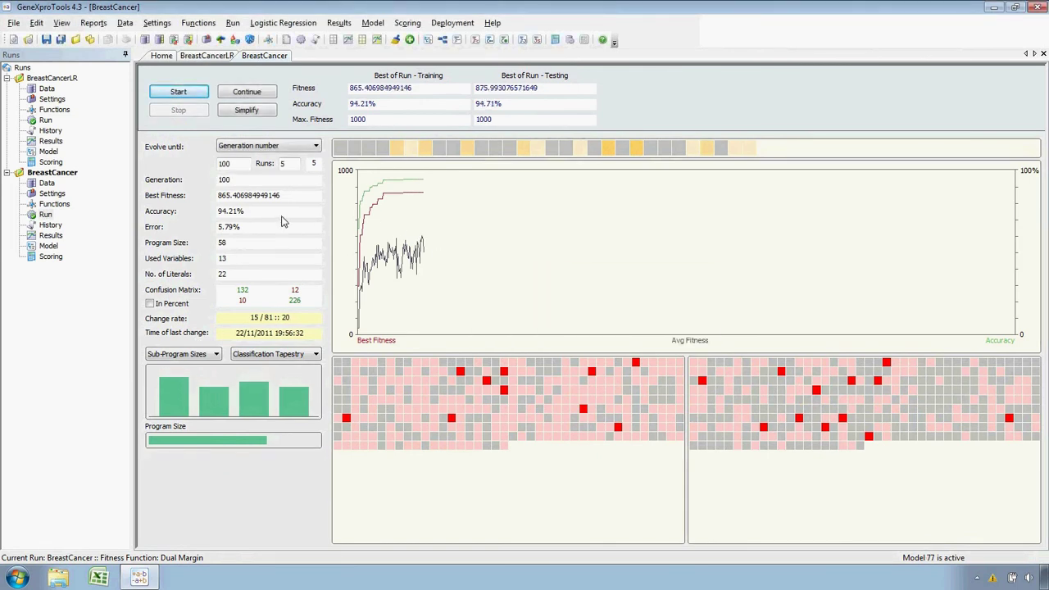
In the run history, select Model 1, then models 2–15 and 16–28 to compare the runs
{"action": "left_click", "coordinate": [41, 226]}
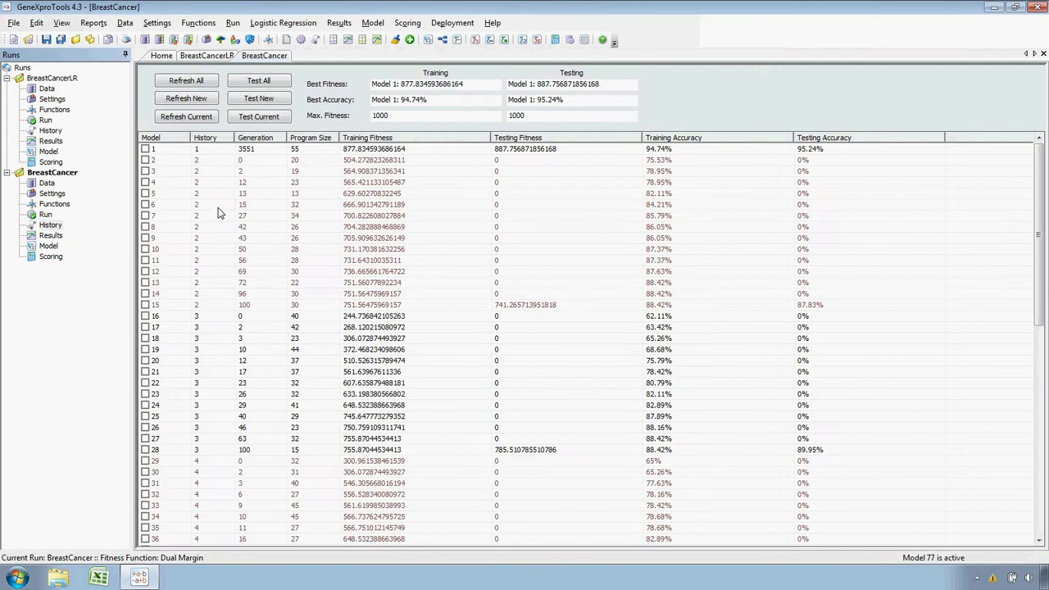
{"action": "left_click", "coordinate": [243, 150]}
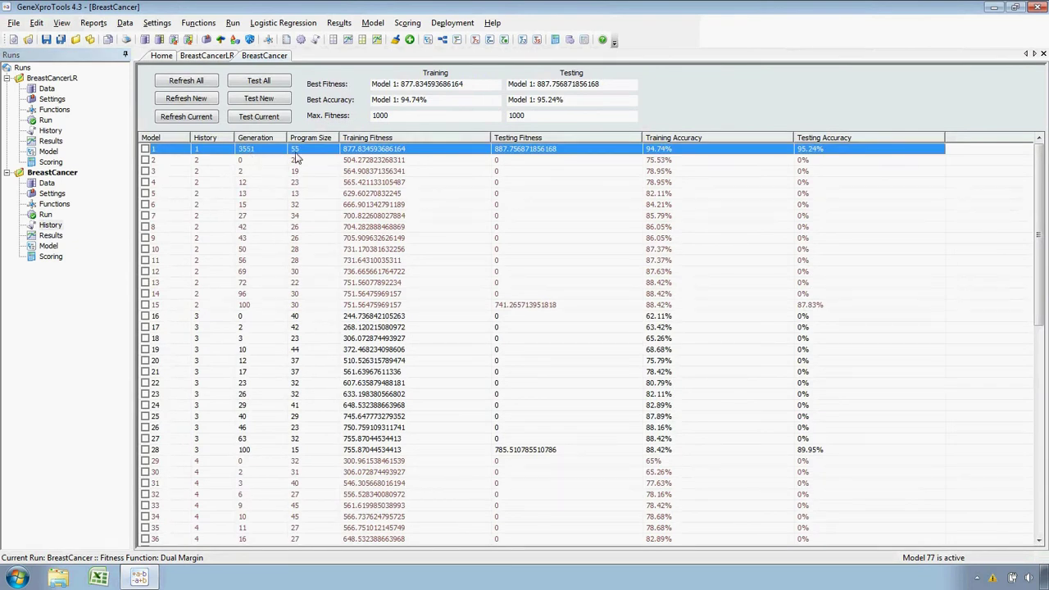
{"action": "left_click", "coordinate": [254, 162]}
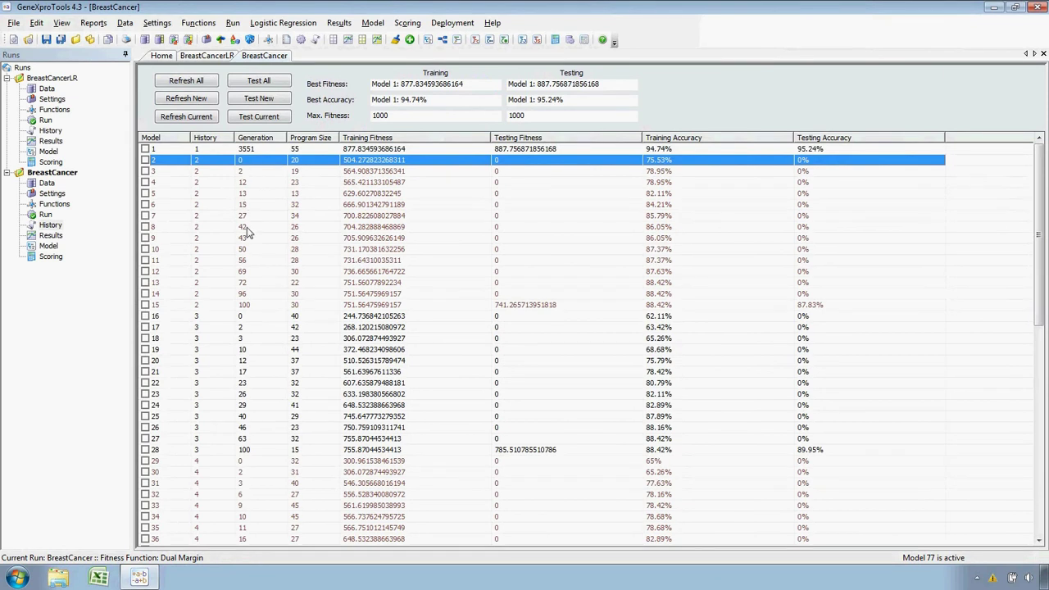
{"action": "left_click", "coordinate": [259, 308], "text": "shift"}
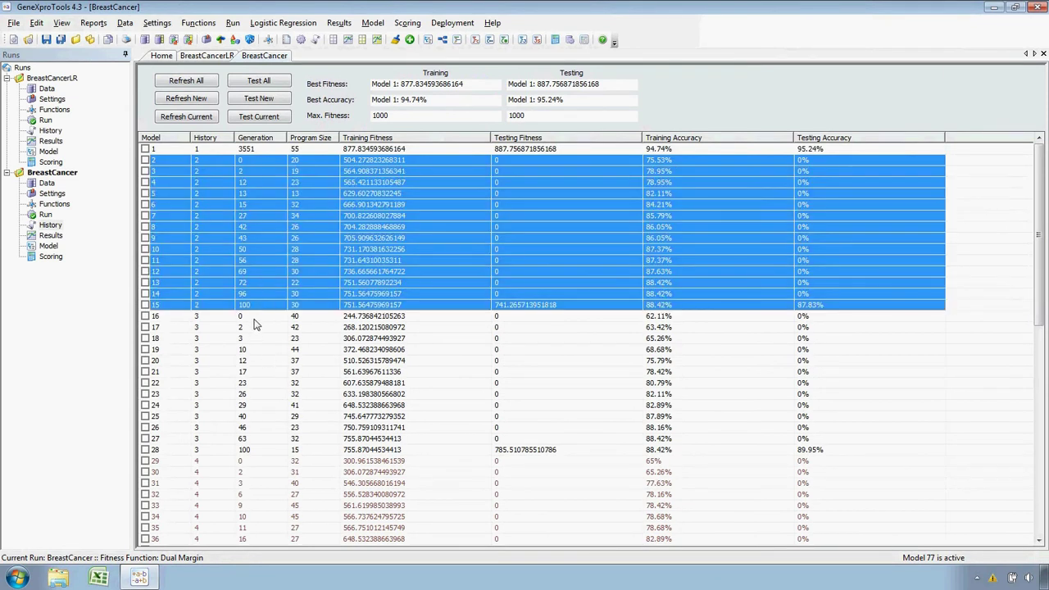
{"action": "left_click", "coordinate": [254, 318]}
{"action": "left_click", "coordinate": [256, 449], "text": "shift"}
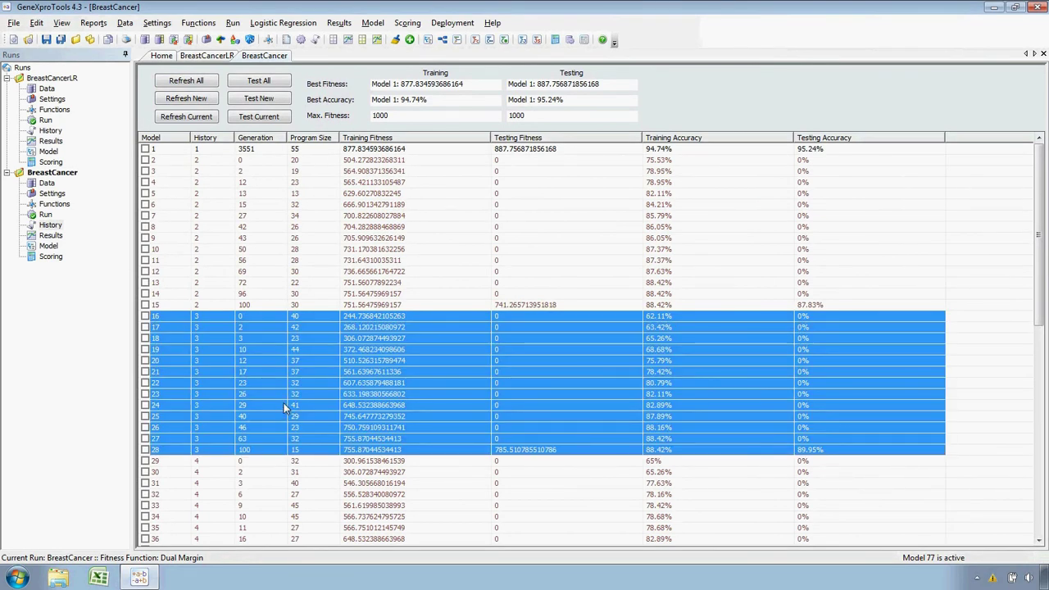
{"action": "scroll", "coordinate": [285, 407], "scroll_direction": "down", "scroll_amount": 2}
{"action": "scroll", "coordinate": [284, 407], "scroll_direction": "down", "scroll_amount": 6}
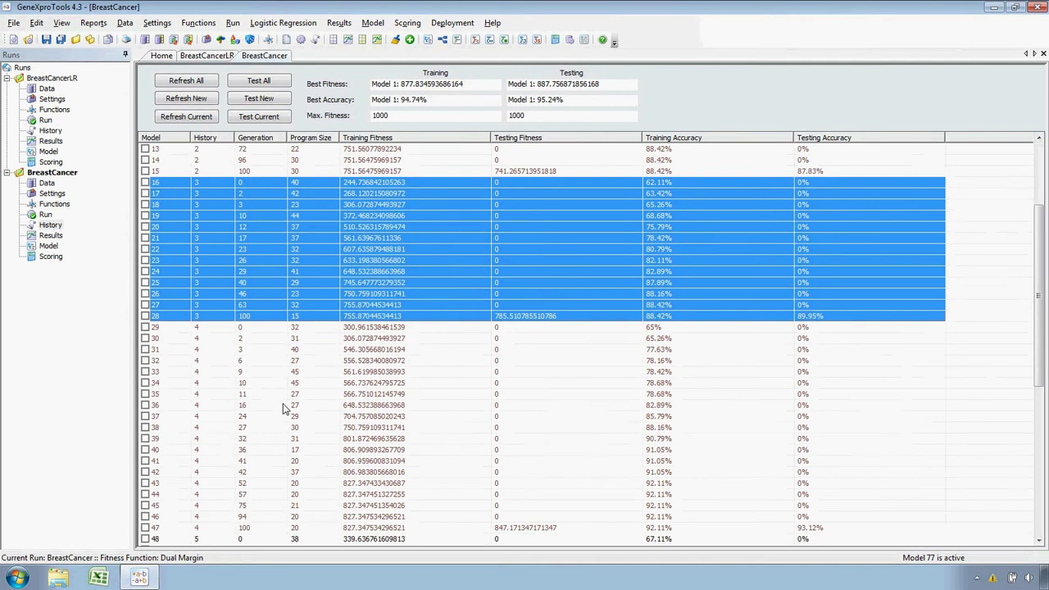
{"action": "scroll", "coordinate": [283, 403], "scroll_direction": "up", "scroll_amount": 8}
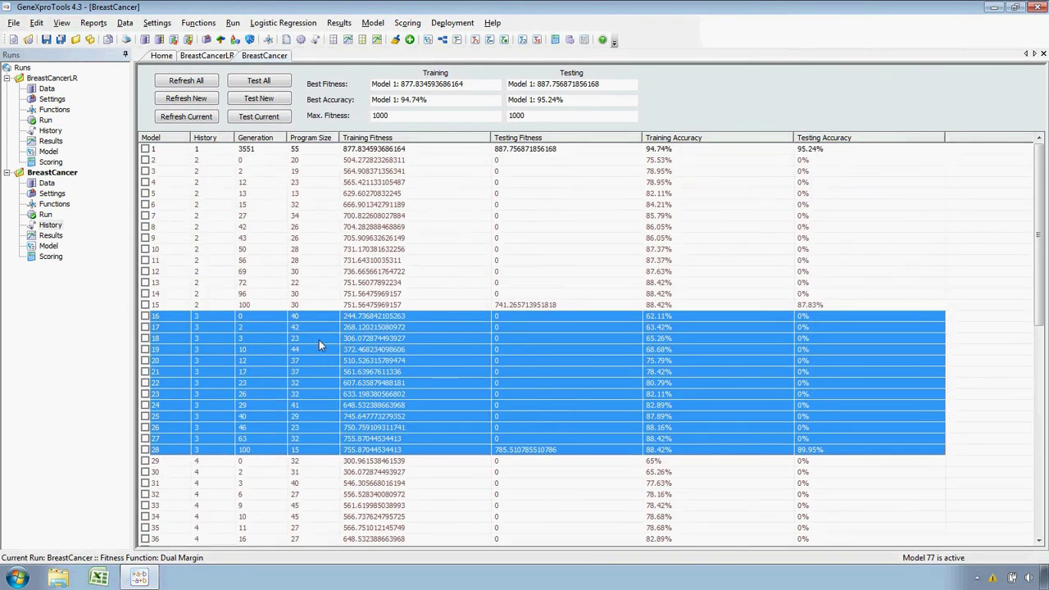
Sort by testing accuracy and keep only the six tested models
{"action": "left_click", "coordinate": [830, 139]}
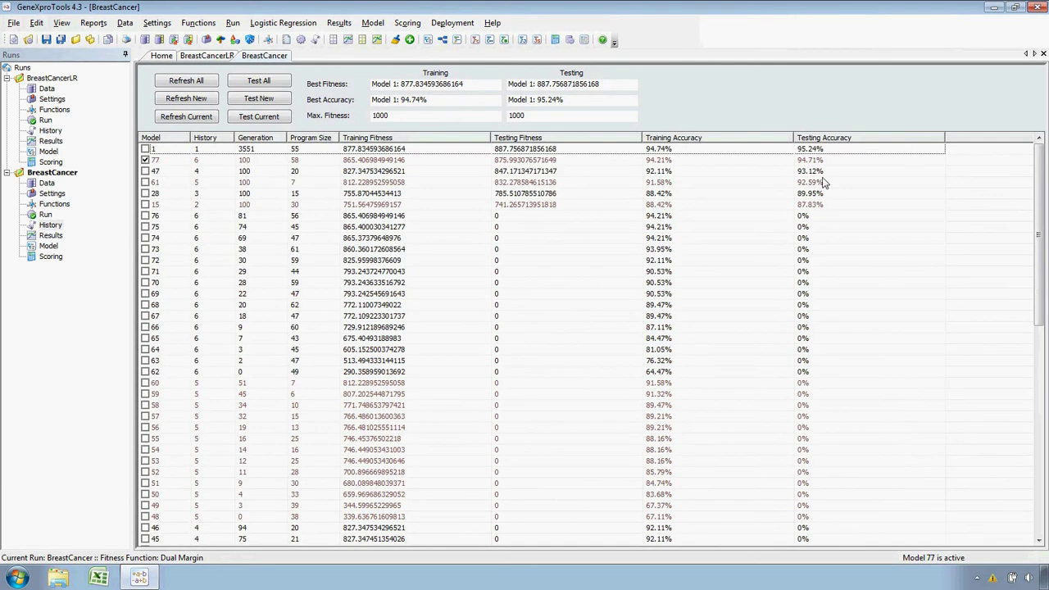
{"action": "left_click", "coordinate": [435, 150]}
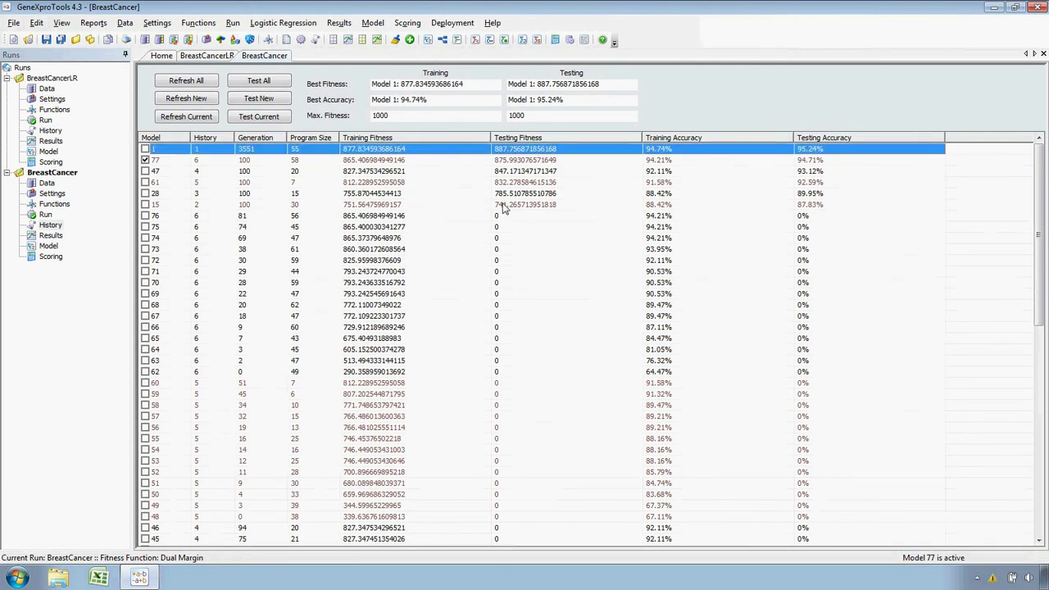
{"action": "left_click", "coordinate": [499, 204], "text": "shift"}
{"action": "right_click", "coordinate": [439, 206]}
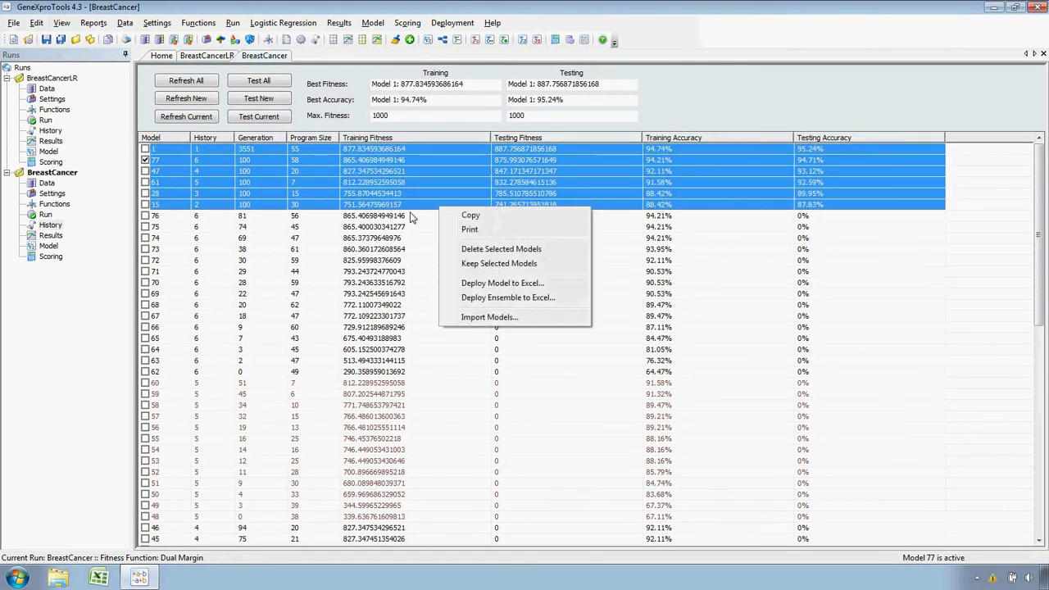
{"action": "left_click", "coordinate": [455, 263]}
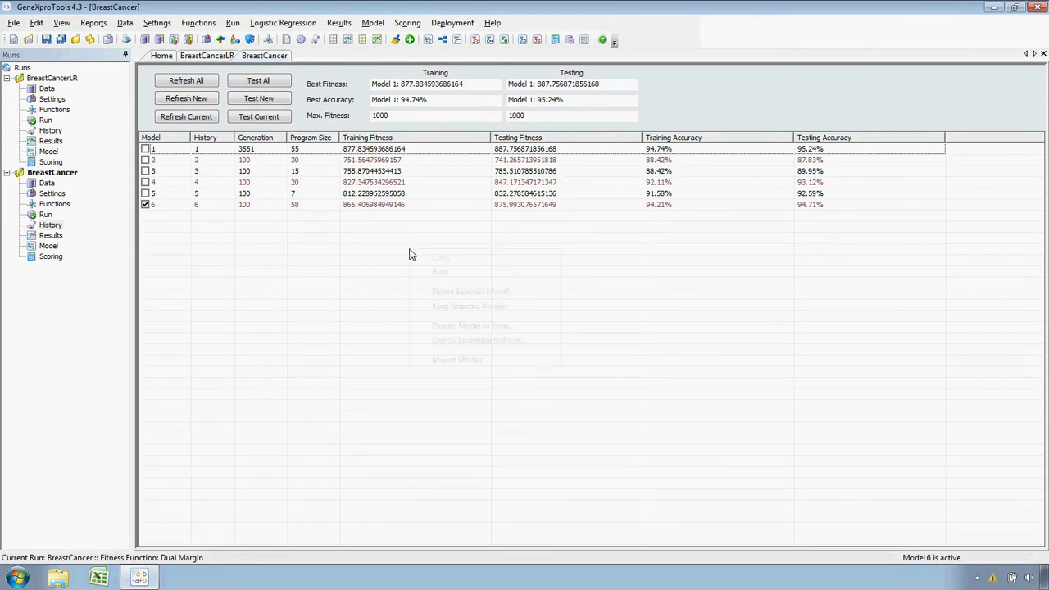
Import all five models from BreastCancerDiag.gep into the BreastCancer history
{"action": "right_click", "coordinate": [411, 255]}
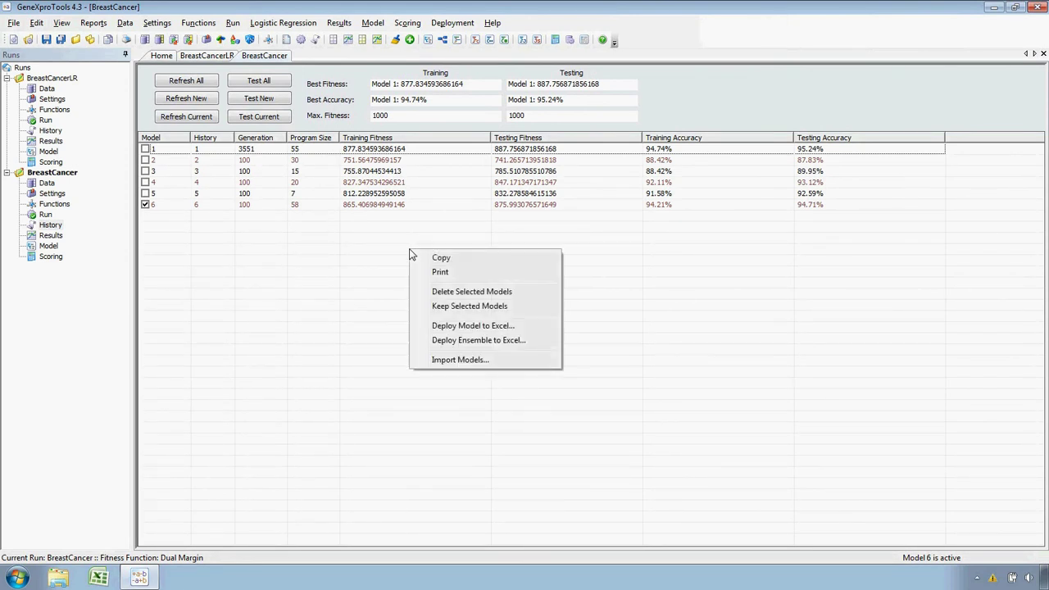
{"action": "left_click", "coordinate": [469, 360]}
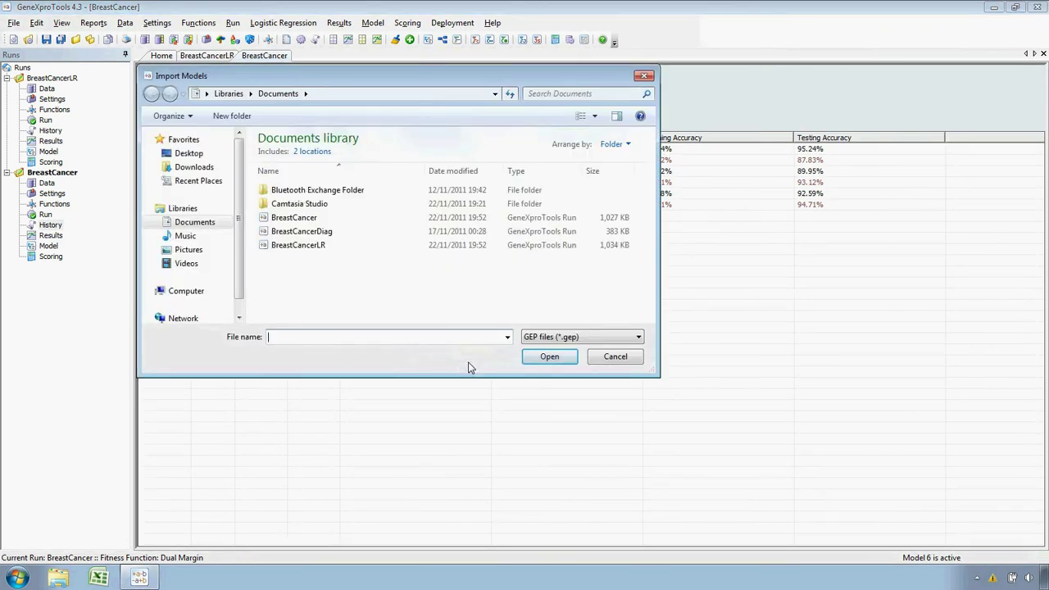
{"action": "left_click", "coordinate": [352, 233]}
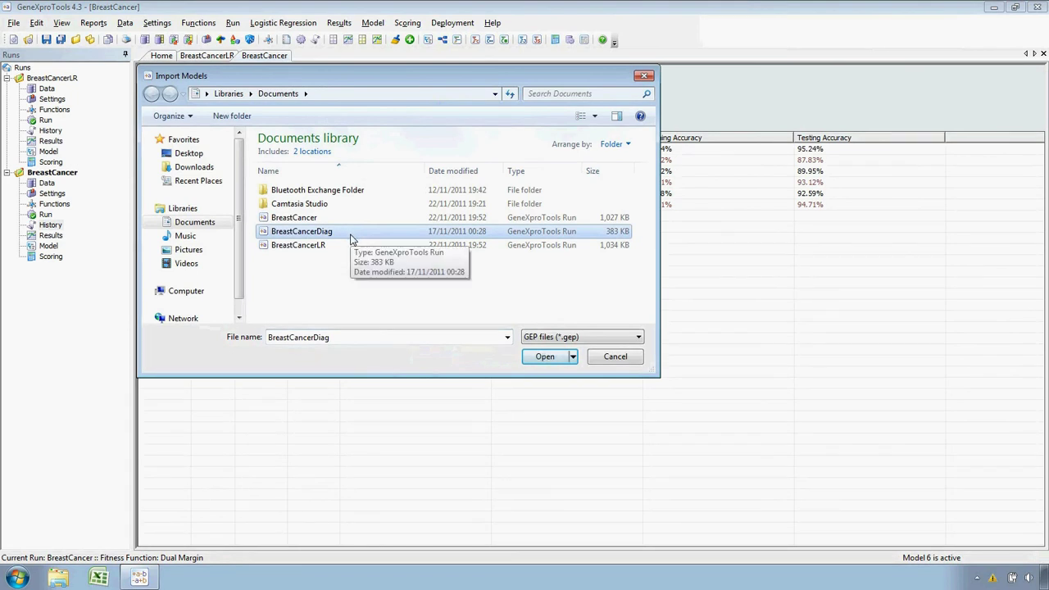
{"action": "left_click", "coordinate": [544, 357]}
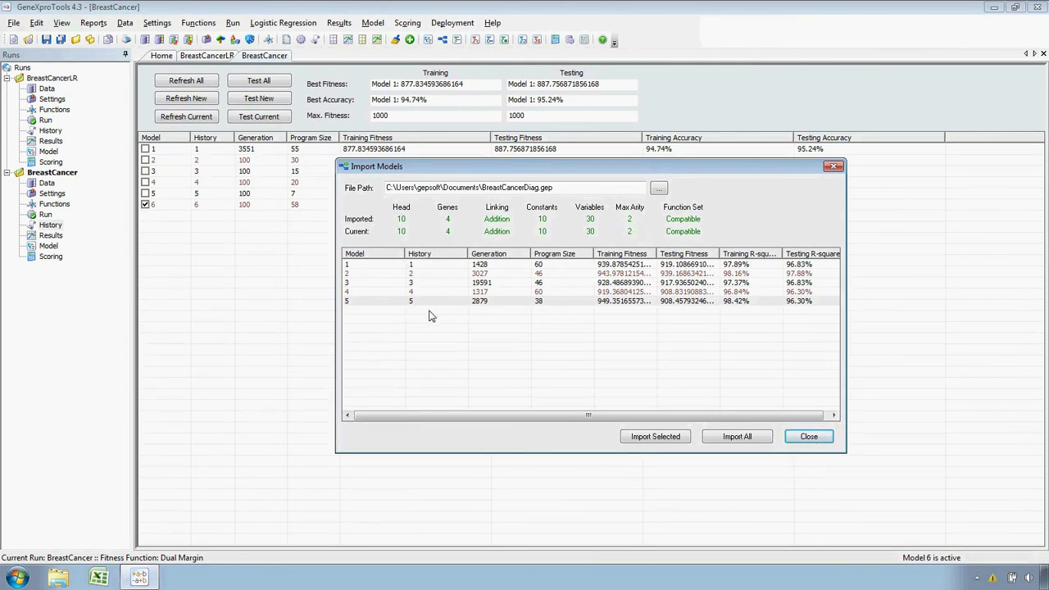
{"action": "left_click", "coordinate": [734, 436]}
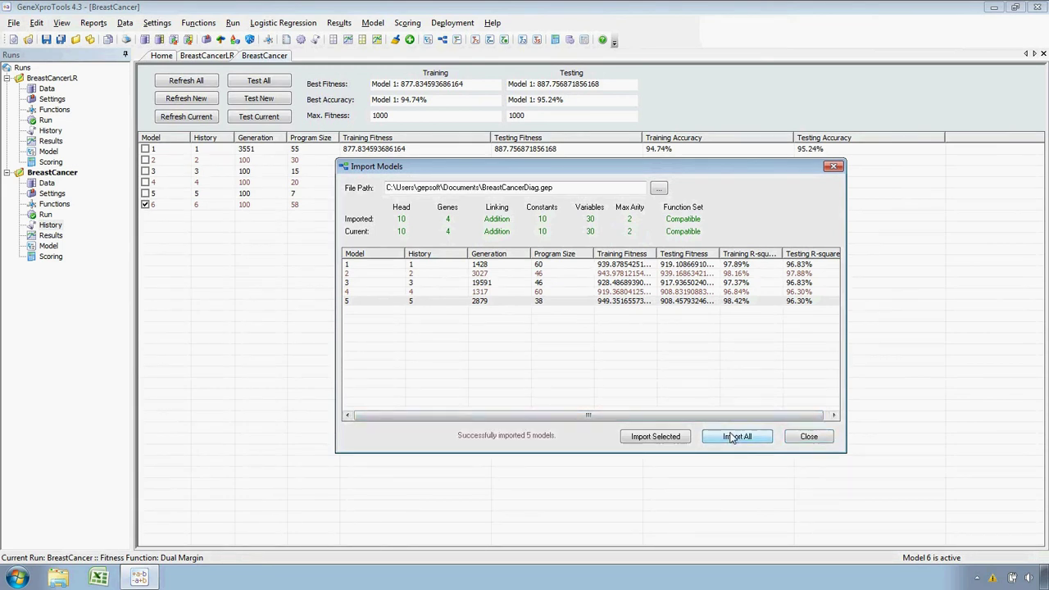
{"action": "left_click", "coordinate": [796, 438]}
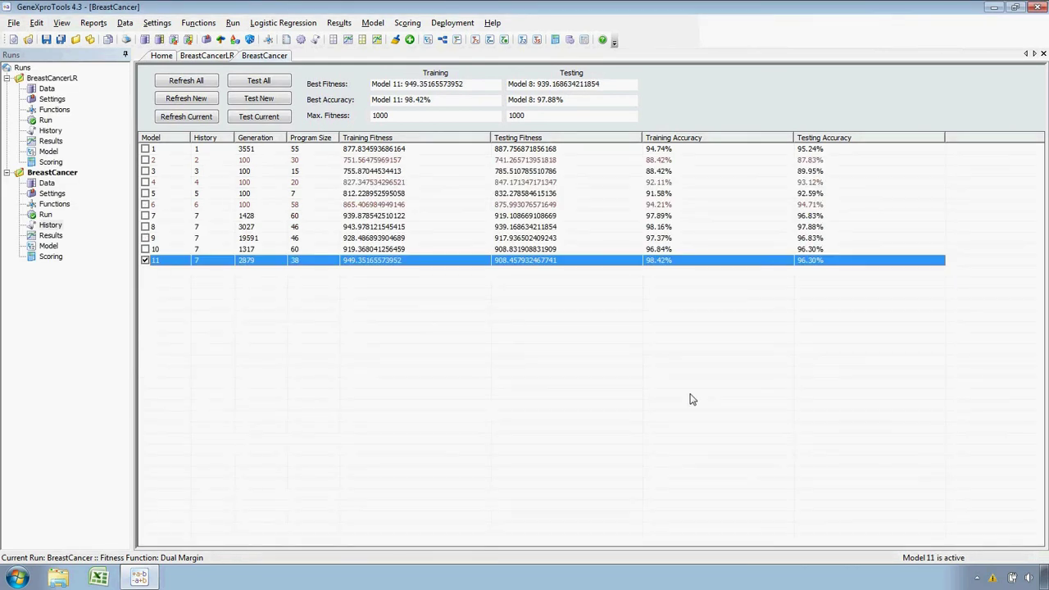
{"action": "left_click", "coordinate": [245, 216]}
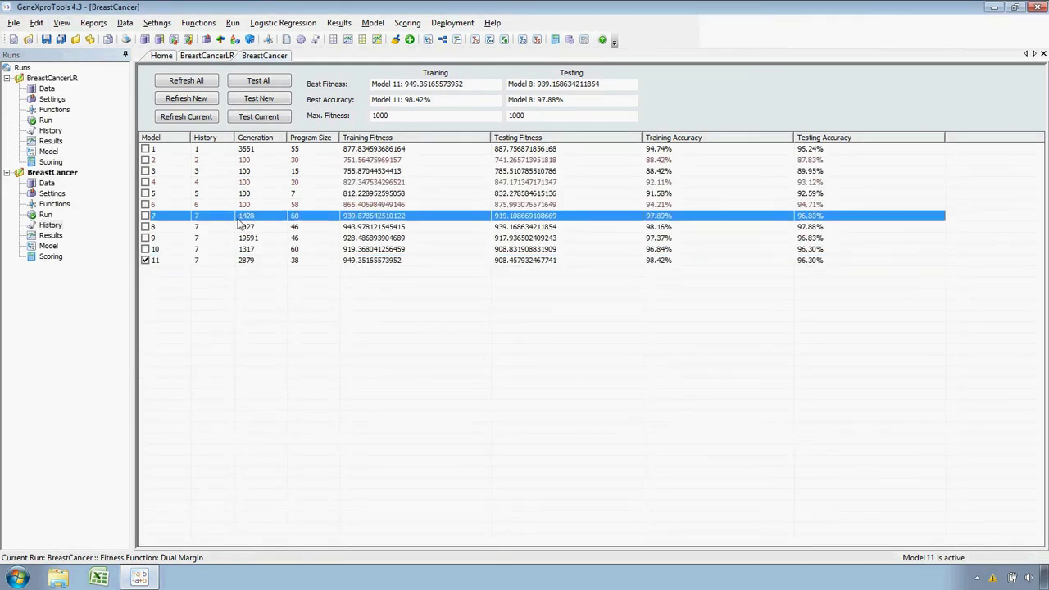
{"action": "left_click", "coordinate": [231, 259], "text": "shift"}
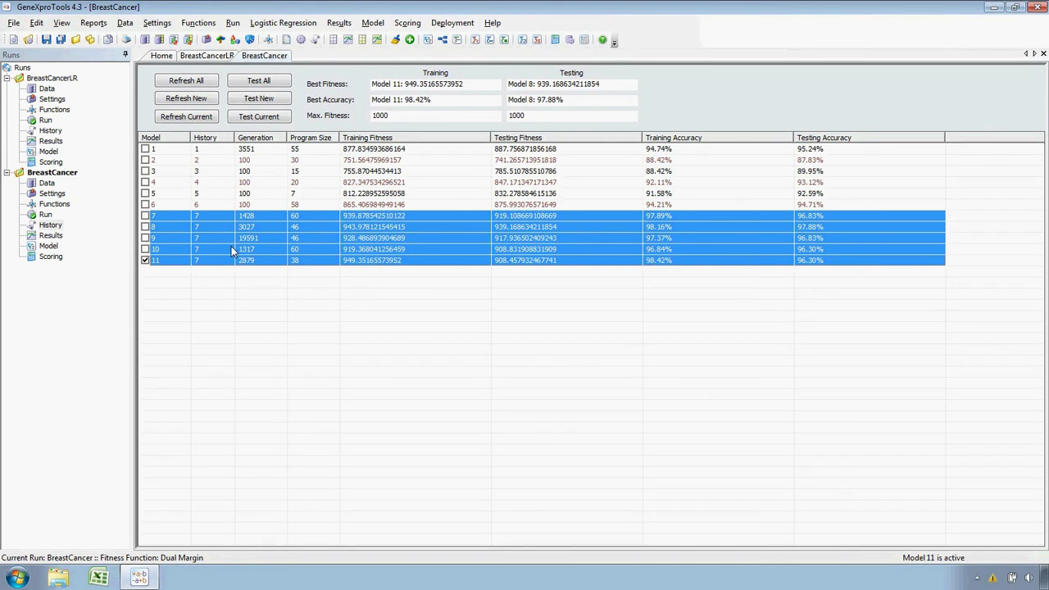
{"action": "left_click", "coordinate": [310, 260]}
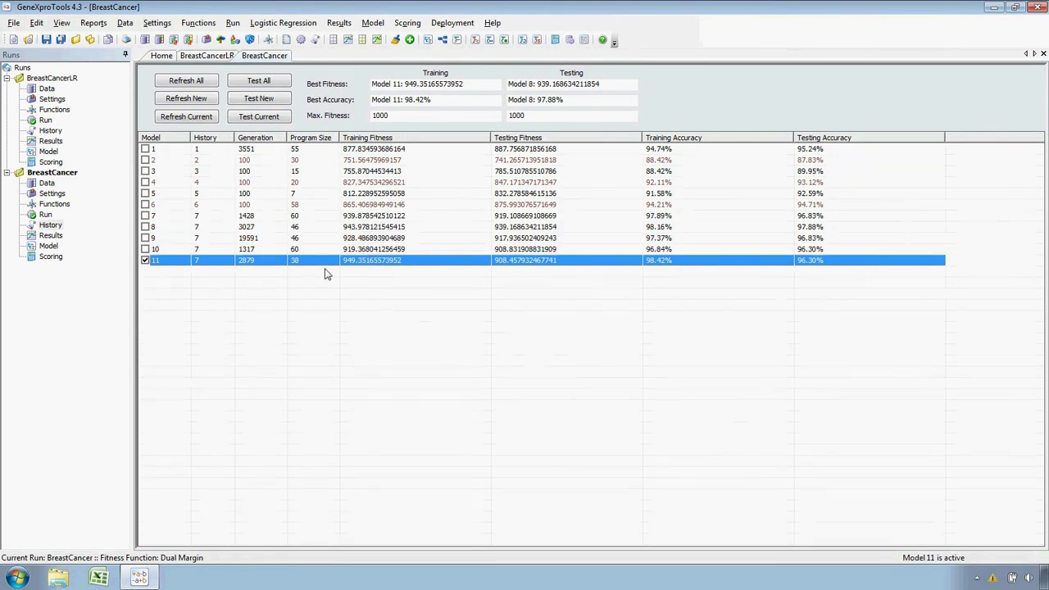
Show the BreastCancer results as a Classification Tapestry chart
{"action": "left_click", "coordinate": [49, 236]}
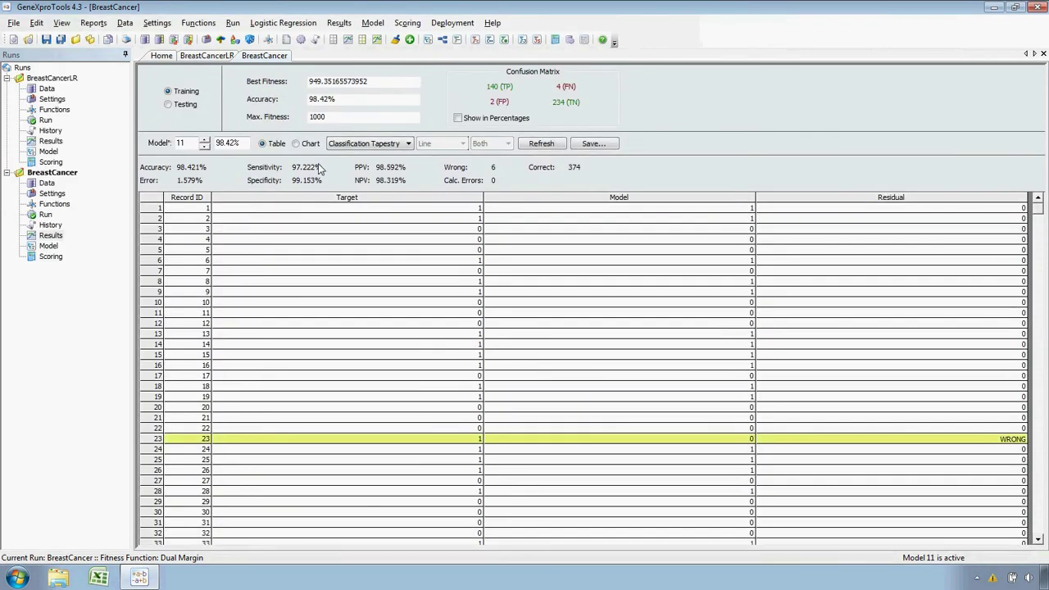
{"action": "left_click", "coordinate": [295, 144]}
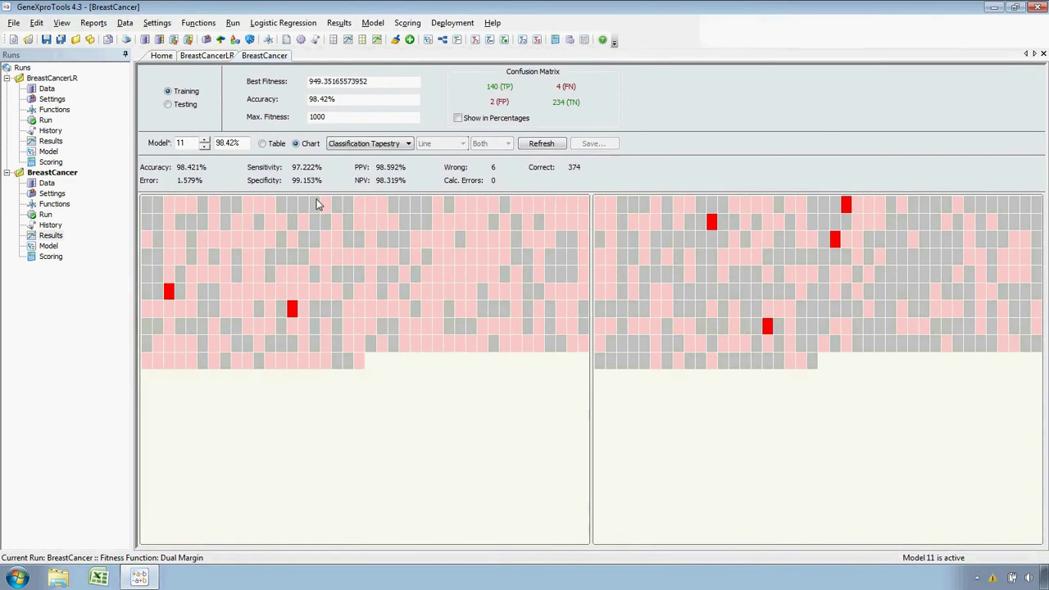
{"action": "mouse_move", "coordinate": [318, 209]}
Step the tapestry chart from model 10 down to model 2, which shows 88.42% accuracy
{"action": "left_click", "coordinate": [204, 146]}
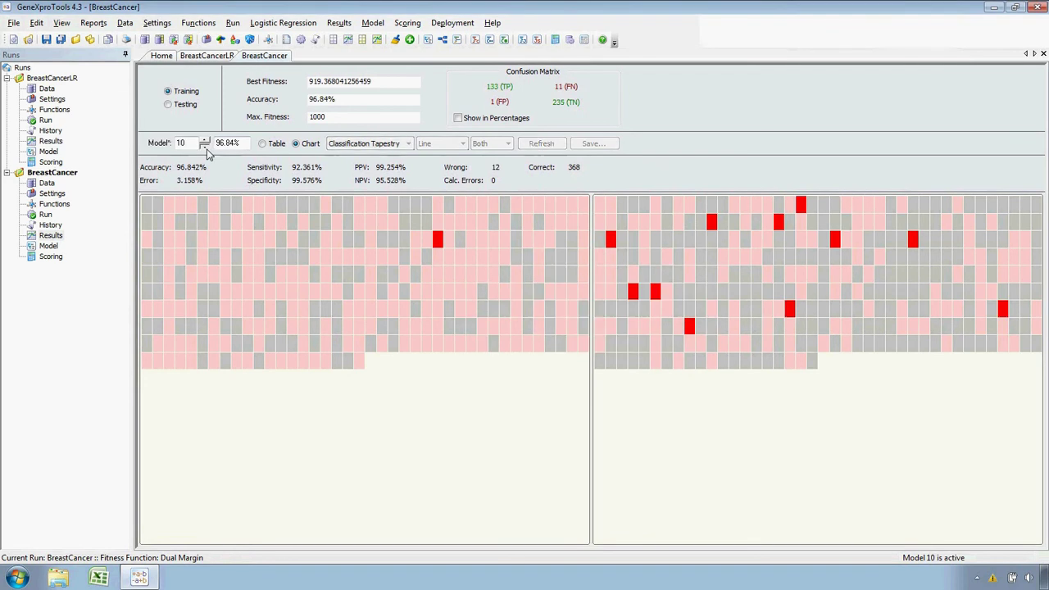
{"action": "left_click", "coordinate": [204, 147]}
{"action": "left_click", "coordinate": [204, 146]}
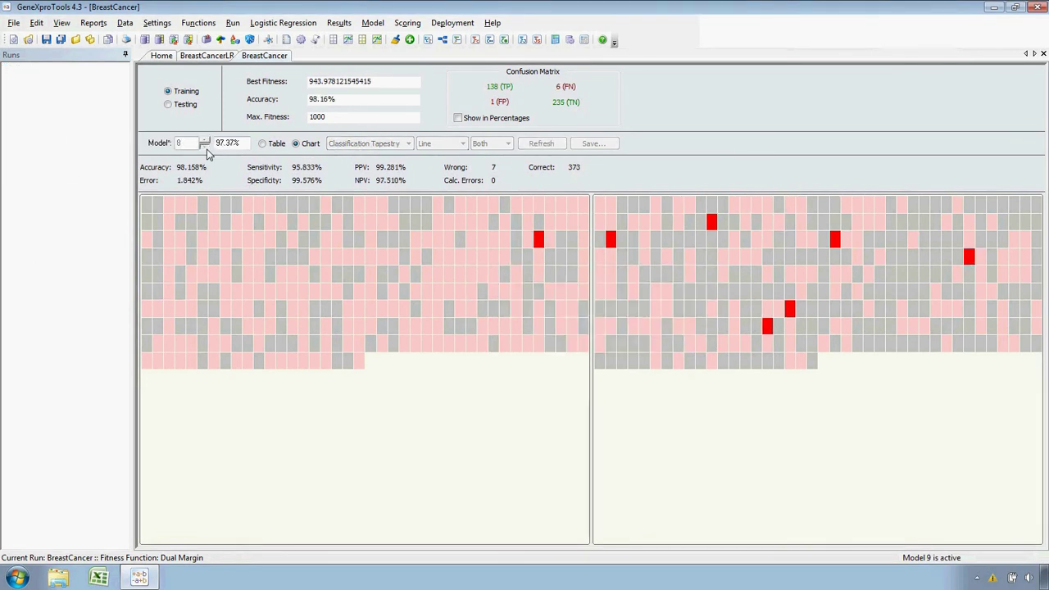
{"action": "left_click", "coordinate": [204, 146]}
{"action": "left_click", "coordinate": [204, 147]}
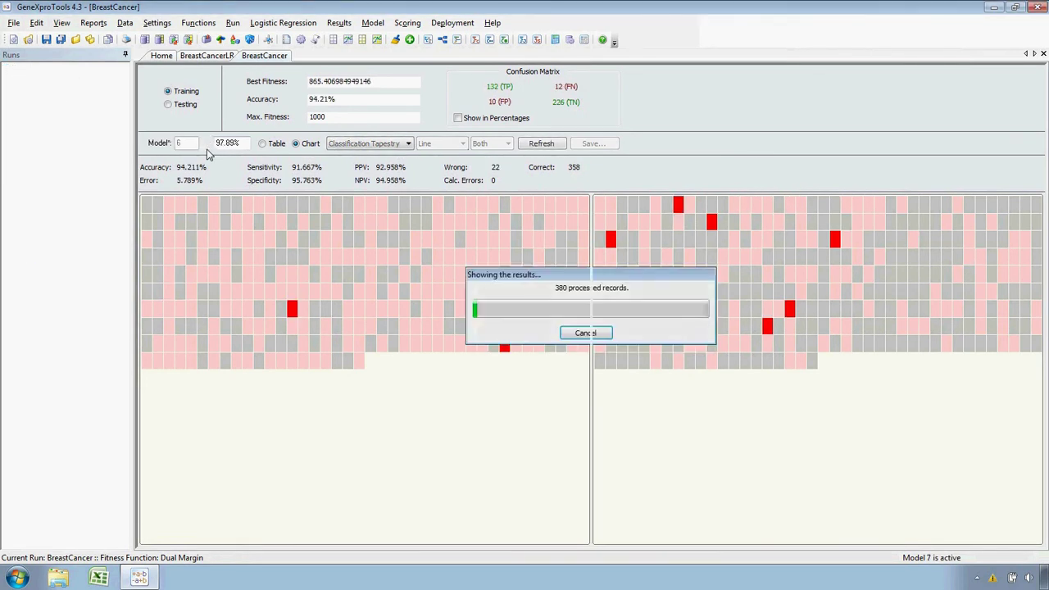
{"action": "left_click", "coordinate": [204, 146]}
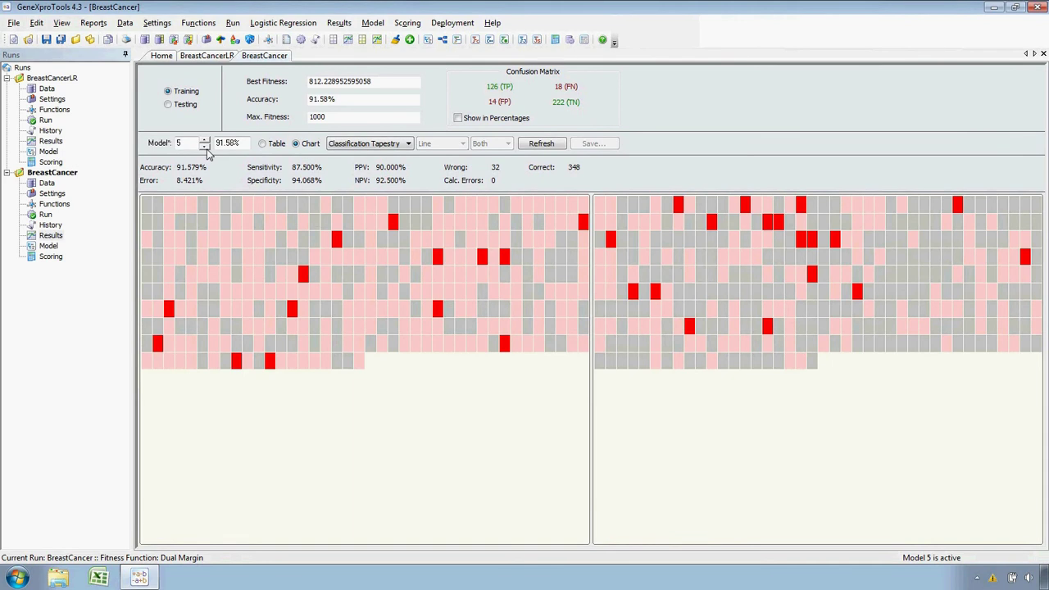
{"action": "left_click", "coordinate": [204, 147]}
{"action": "left_click", "coordinate": [204, 147]}
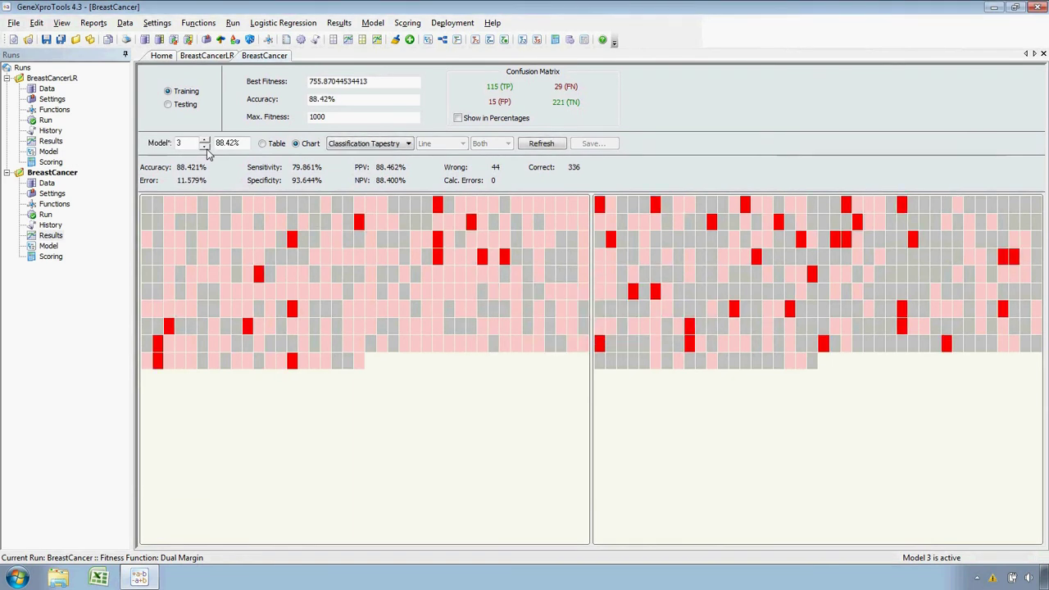
{"action": "left_click", "coordinate": [204, 147]}
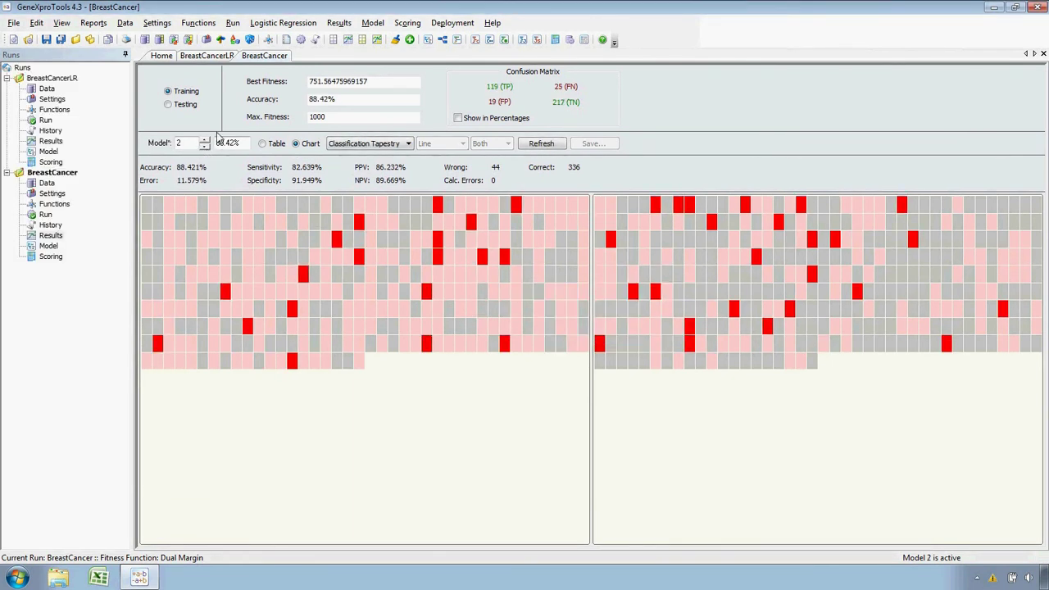
Open the model code view and step through models 3, 4 and 5
{"action": "left_click", "coordinate": [49, 247]}
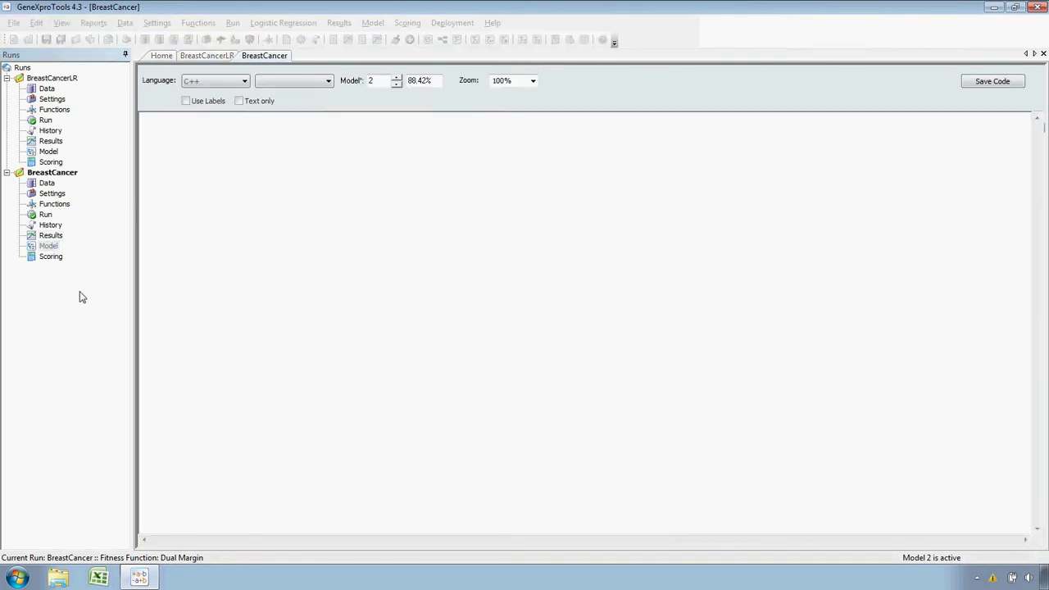
{"action": "left_click", "coordinate": [397, 78]}
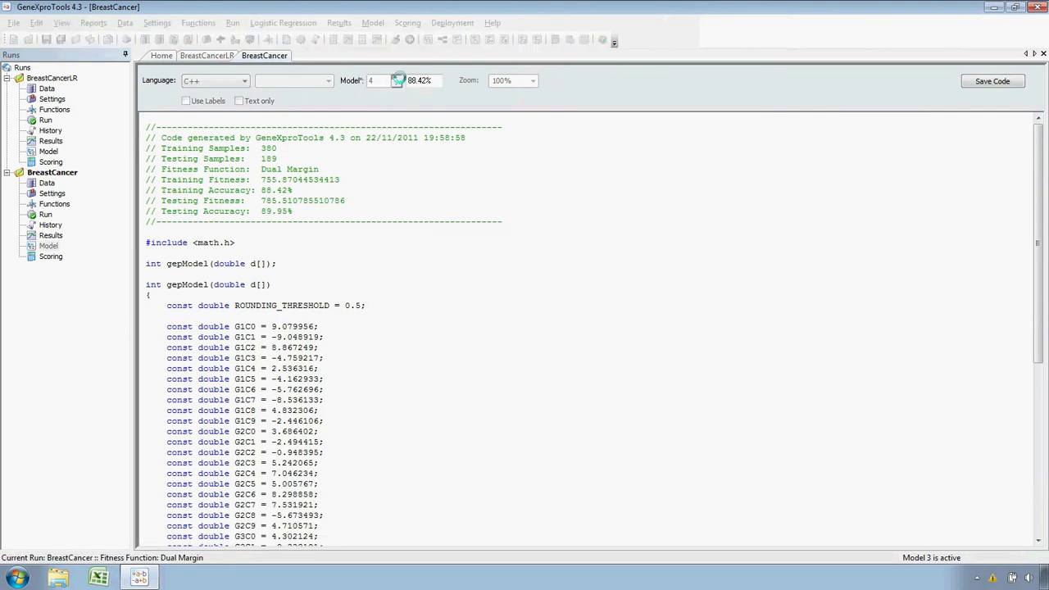
{"action": "left_click", "coordinate": [396, 77]}
{"action": "left_click", "coordinate": [397, 78]}
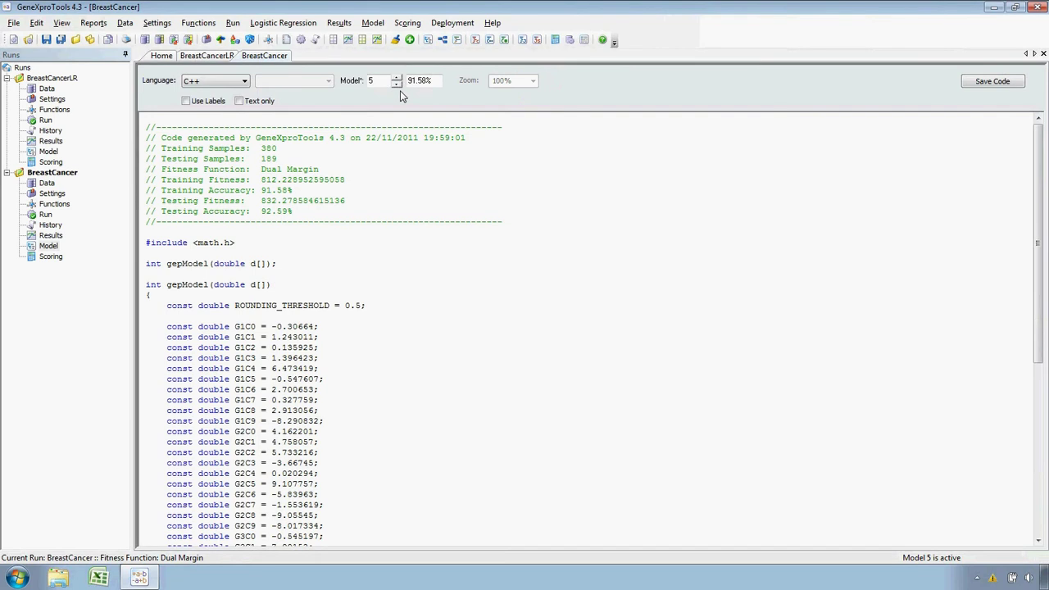
Display the model as expression trees at 75% zoom
{"action": "left_click", "coordinate": [244, 81]}
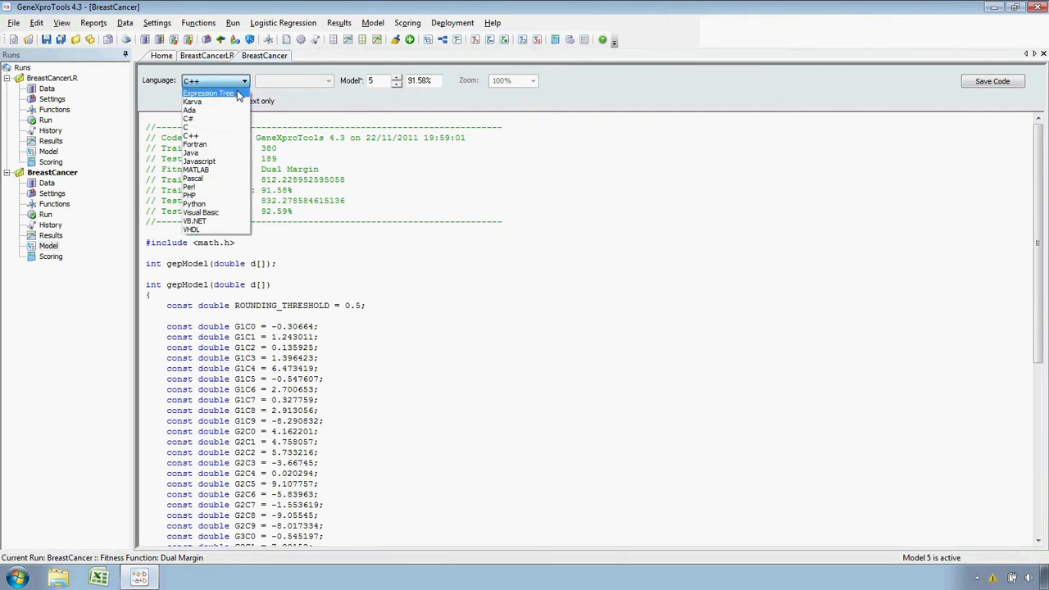
{"action": "left_click", "coordinate": [235, 93]}
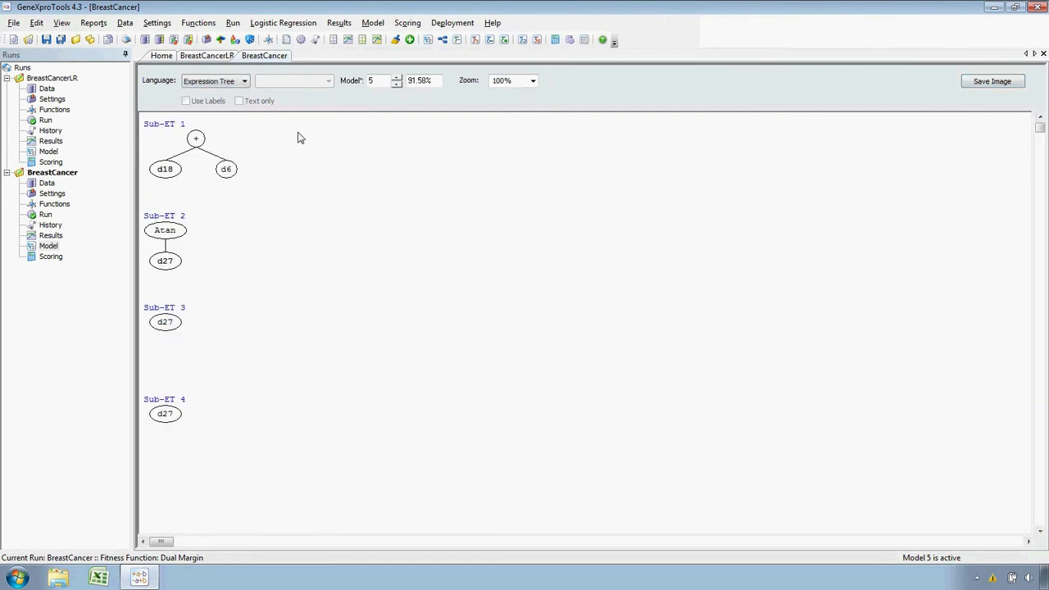
{"action": "left_click", "coordinate": [534, 82]}
{"action": "left_click", "coordinate": [525, 128]}
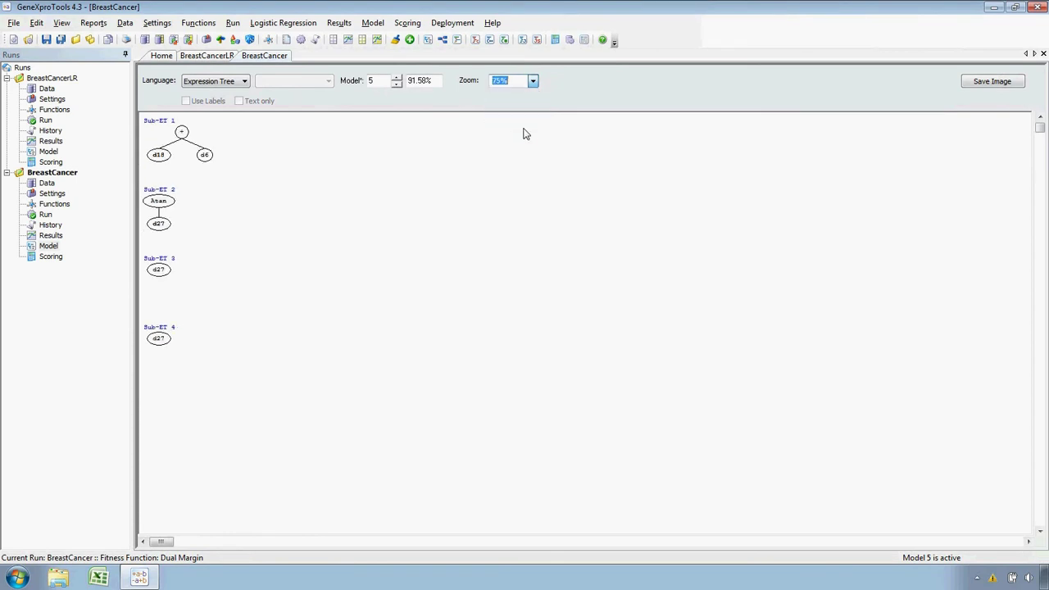
Step the expression trees from model 6 through model 8 to model 10
{"action": "left_click", "coordinate": [397, 78]}
{"action": "left_click", "coordinate": [396, 78]}
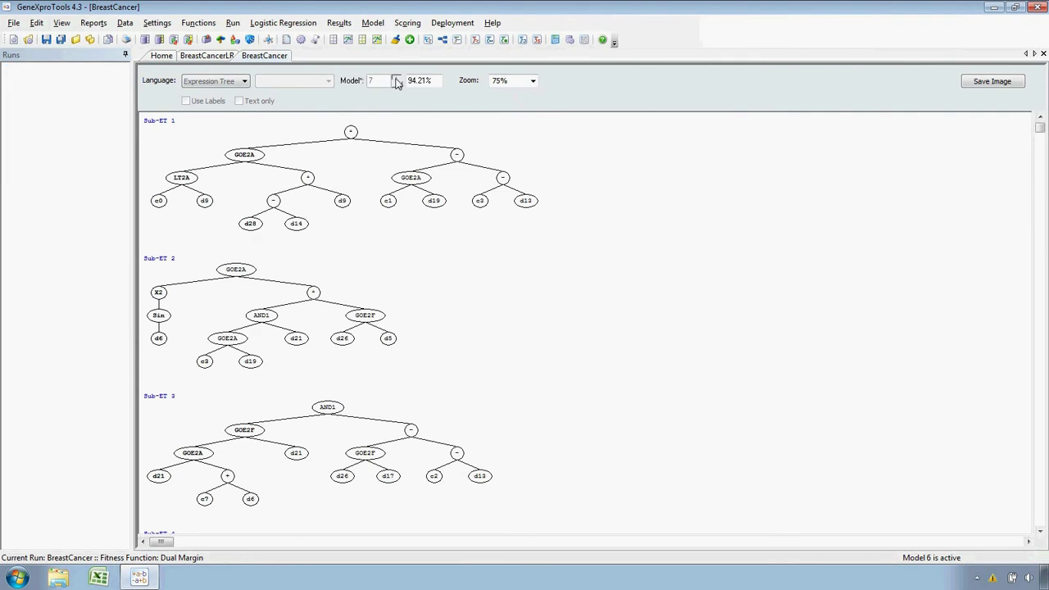
{"action": "left_click", "coordinate": [397, 78]}
{"action": "left_click", "coordinate": [396, 78]}
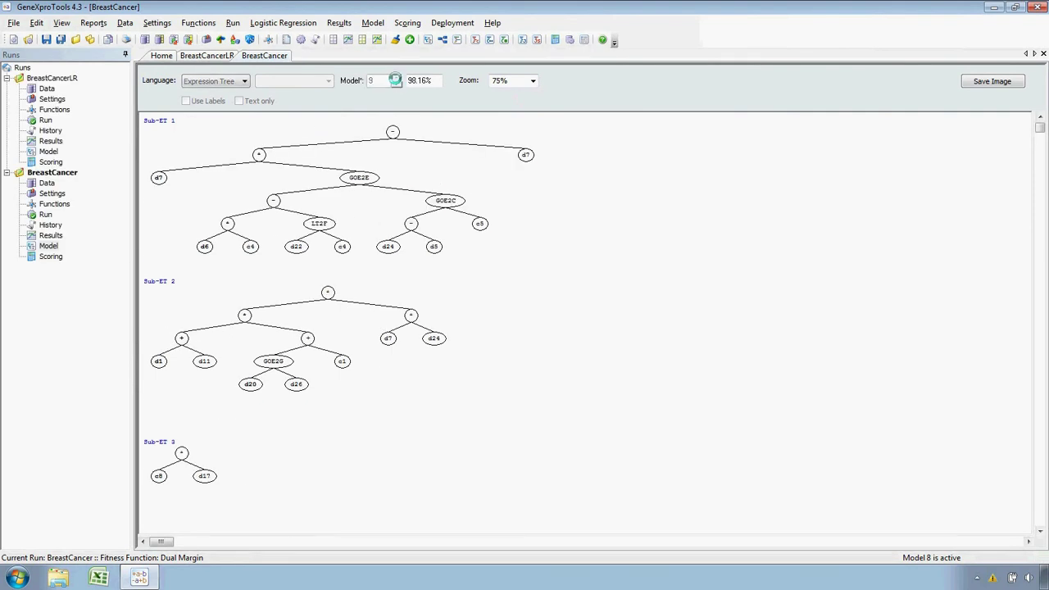
{"action": "left_click", "coordinate": [397, 78]}
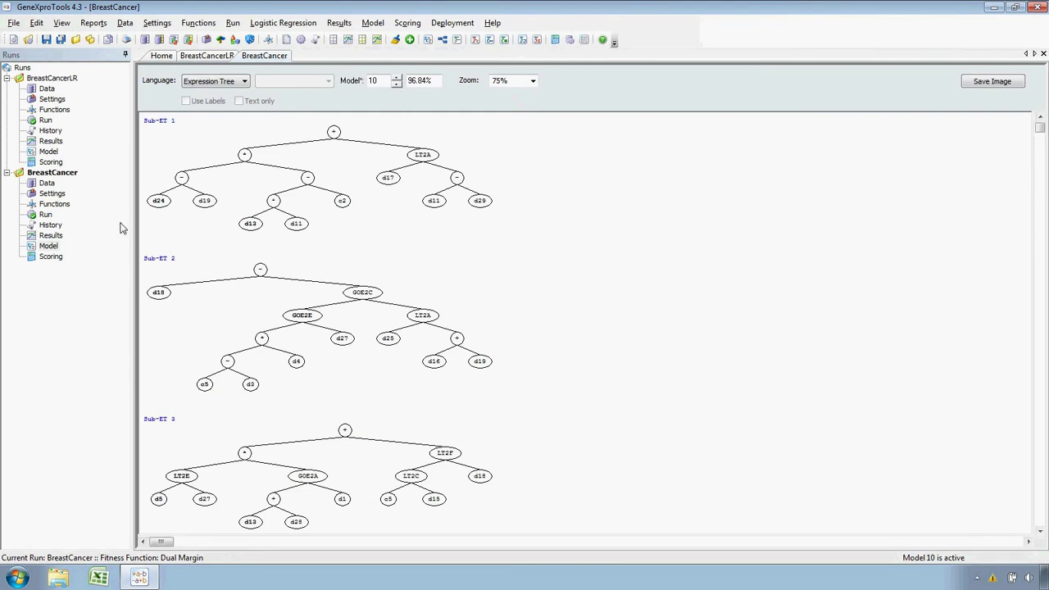
Deploy an ensemble of models 2–6 to Excel, saved as BreastCancer
{"action": "left_click", "coordinate": [52, 226]}
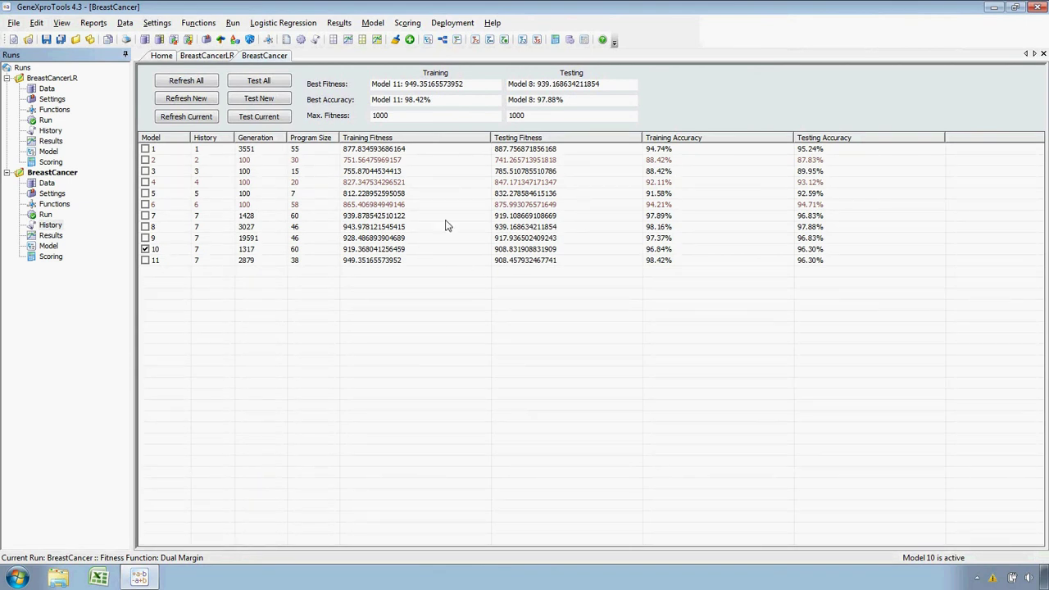
{"action": "right_click", "coordinate": [413, 283]}
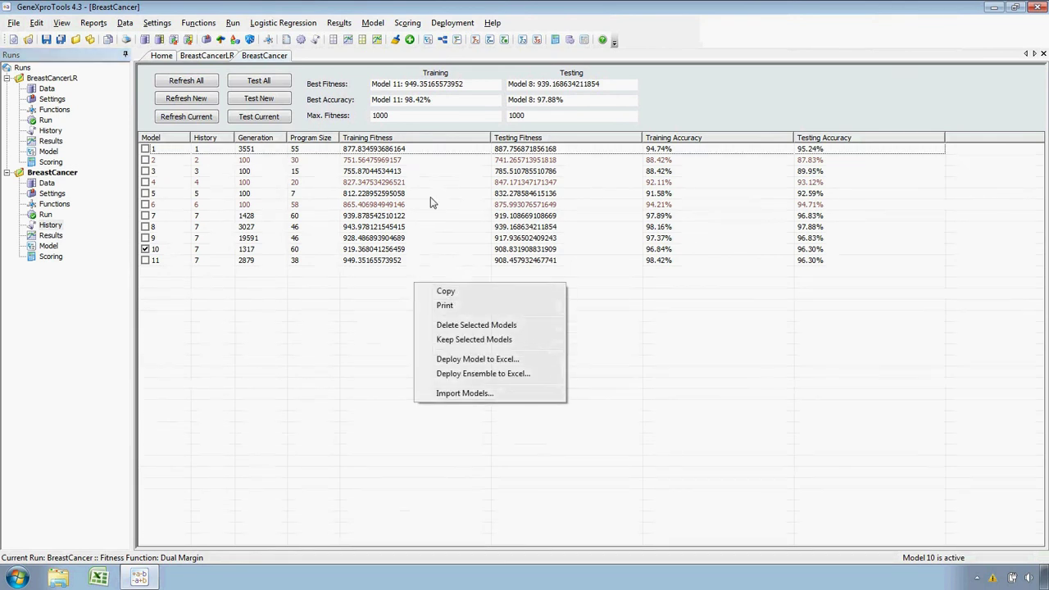
{"action": "left_click", "coordinate": [512, 374]}
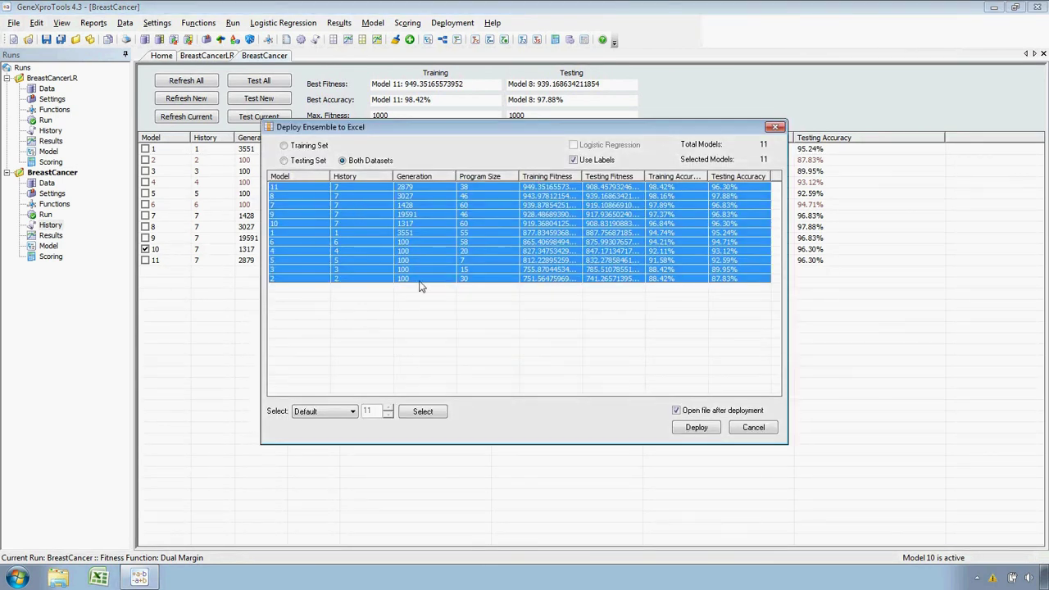
{"action": "left_click", "coordinate": [421, 243]}
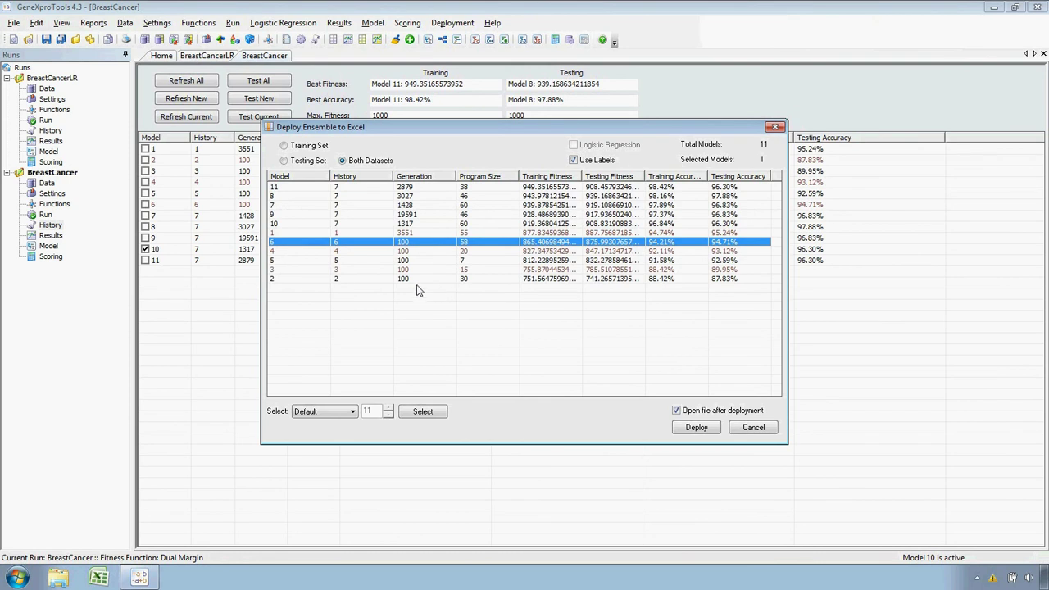
{"action": "left_click", "coordinate": [414, 279], "text": "shift"}
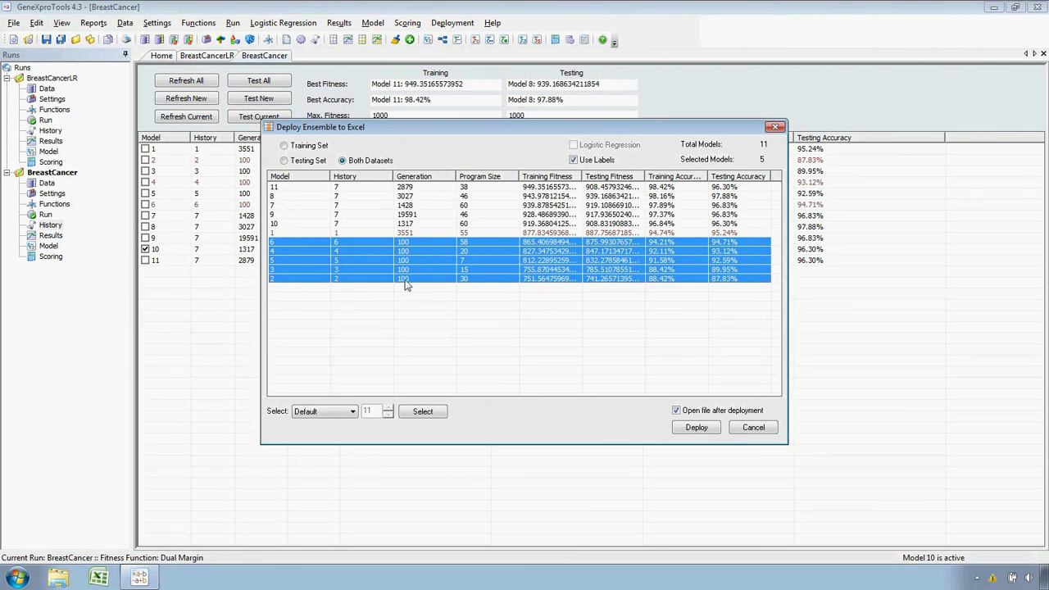
{"action": "left_click", "coordinate": [697, 427]}
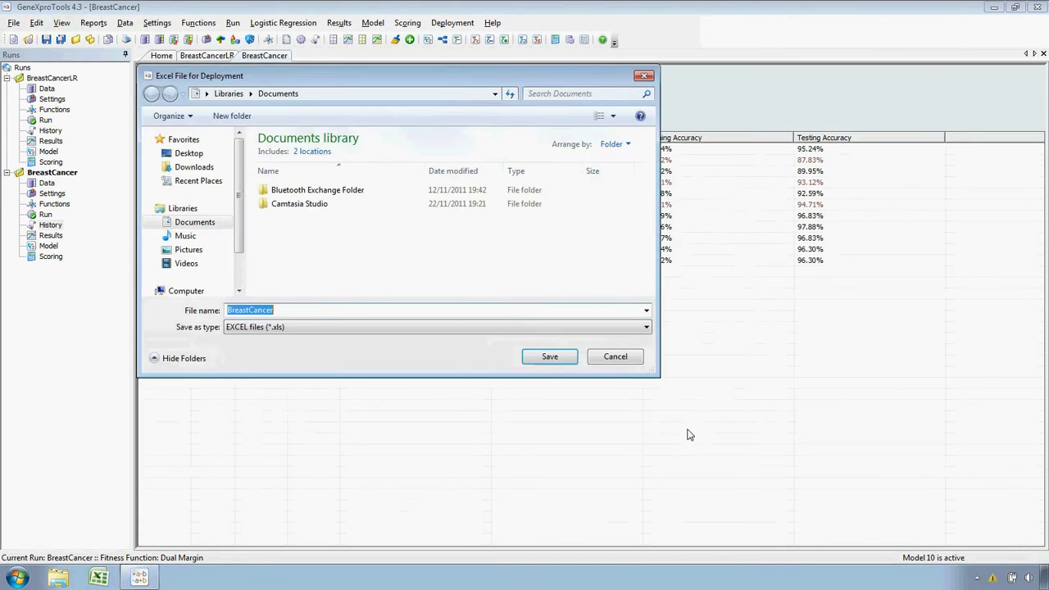
{"action": "left_click", "coordinate": [554, 358]}
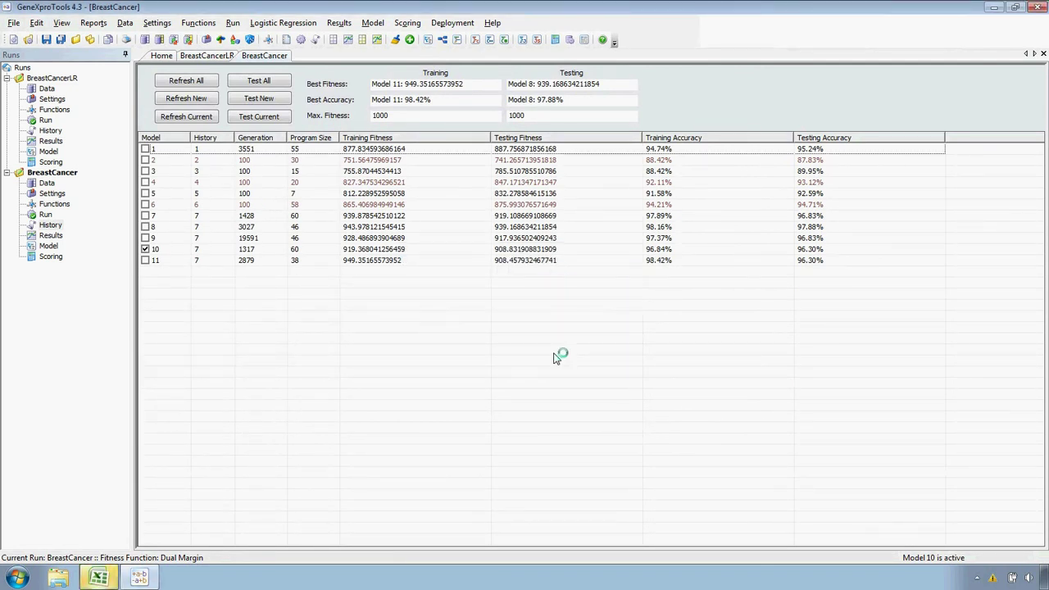
Bring up the BreastCancer workbook's Training sheet and scroll right to the model prediction columns
{"action": "left_click", "coordinate": [99, 578]}
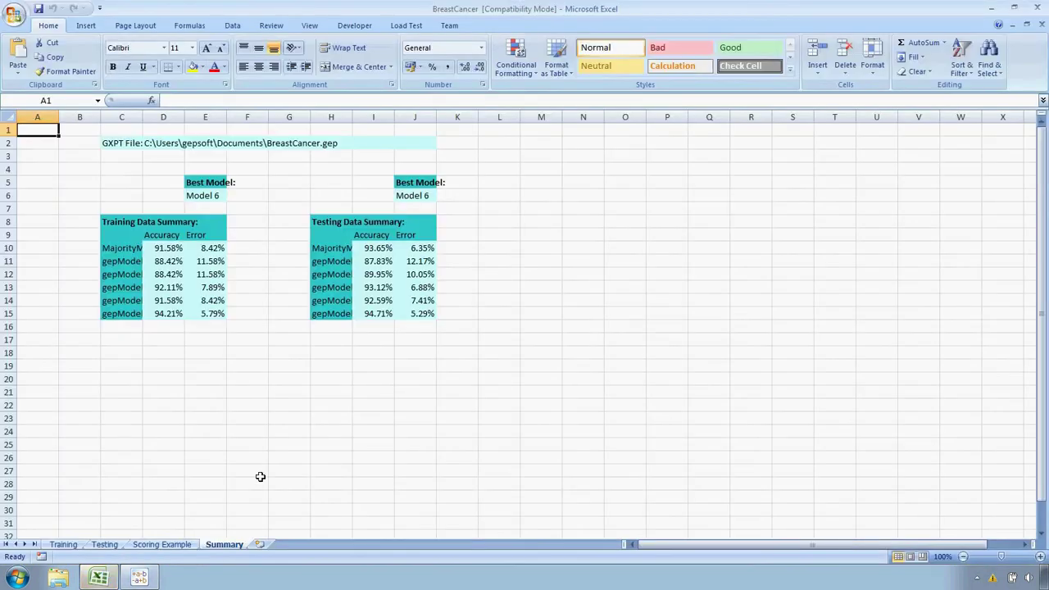
{"action": "left_click", "coordinate": [77, 544]}
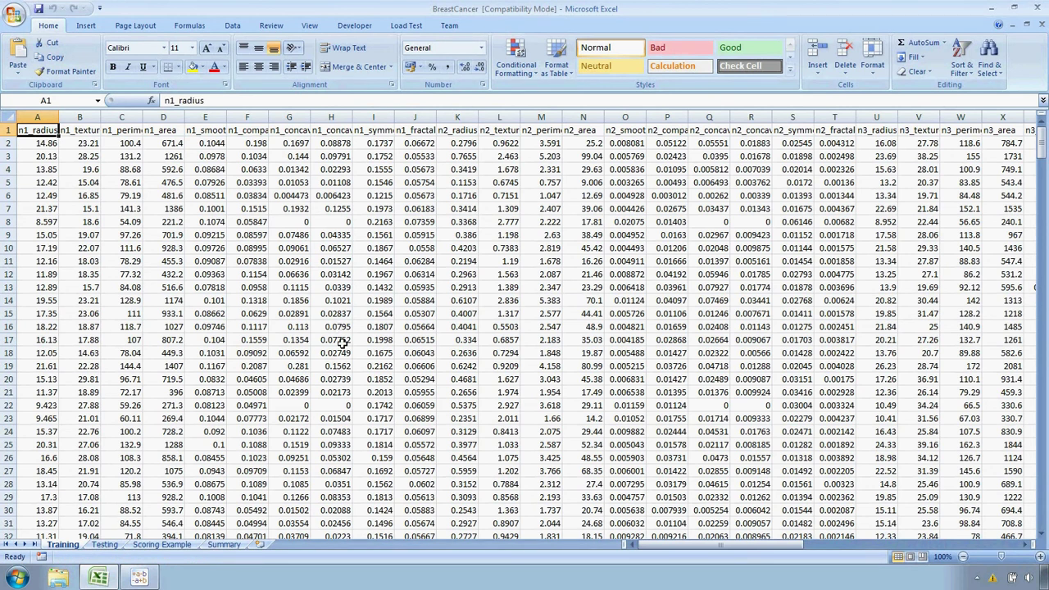
{"action": "left_click_drag", "start_coordinate": [640, 546], "coordinate": [701, 551]}
Inspect the Model 2, Model 6, probability and majority-vote formulas in AF2, AJ2, AK2 and AM2
{"action": "left_click", "coordinate": [590, 147]}
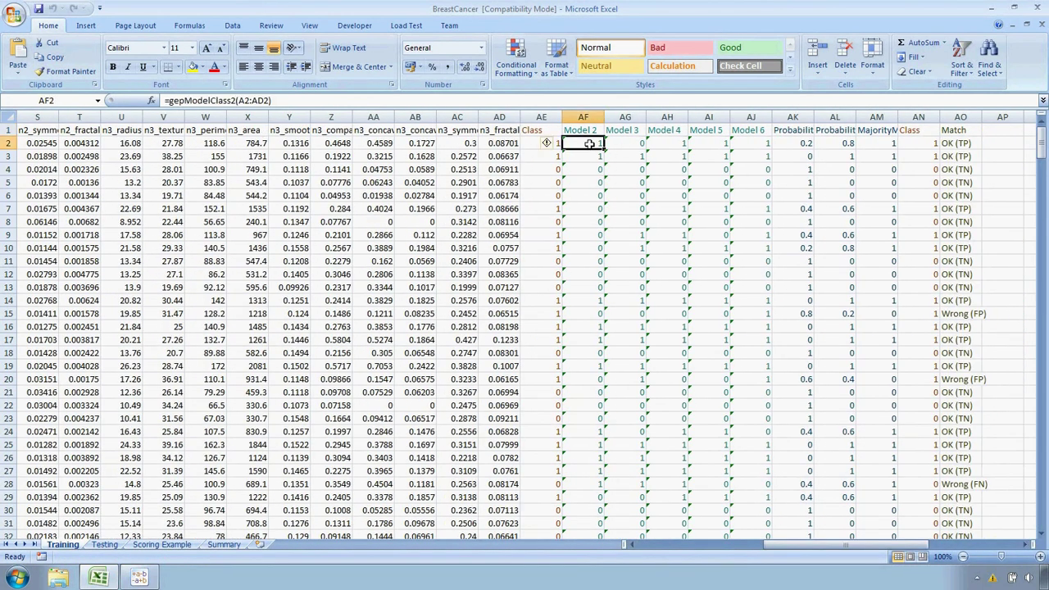
{"action": "left_click", "coordinate": [744, 145]}
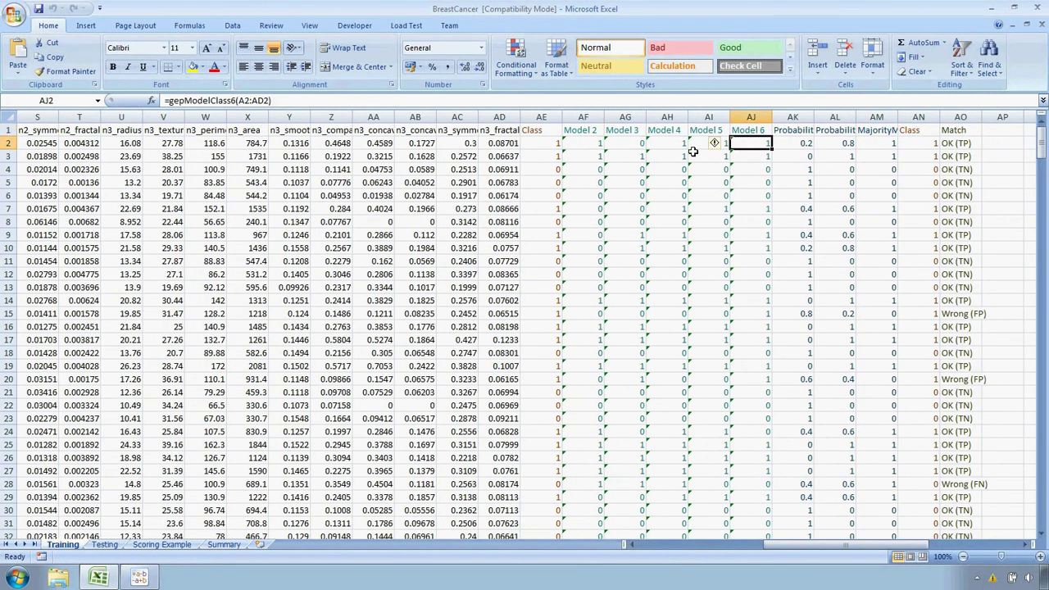
{"action": "left_click_drag", "start_coordinate": [579, 144], "coordinate": [741, 143]}
{"action": "left_click", "coordinate": [802, 141]}
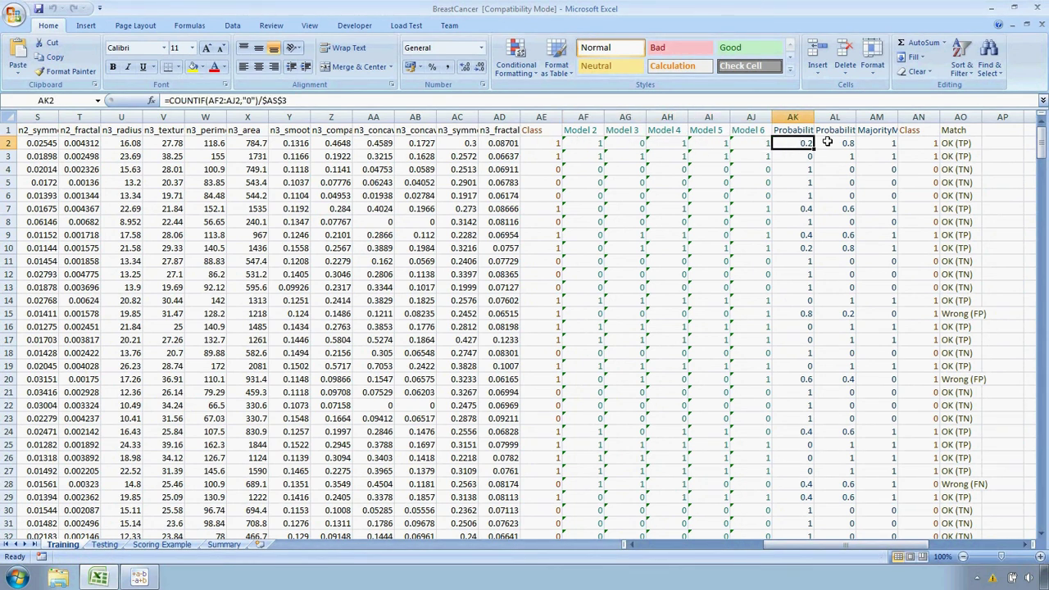
{"action": "left_click", "coordinate": [877, 144]}
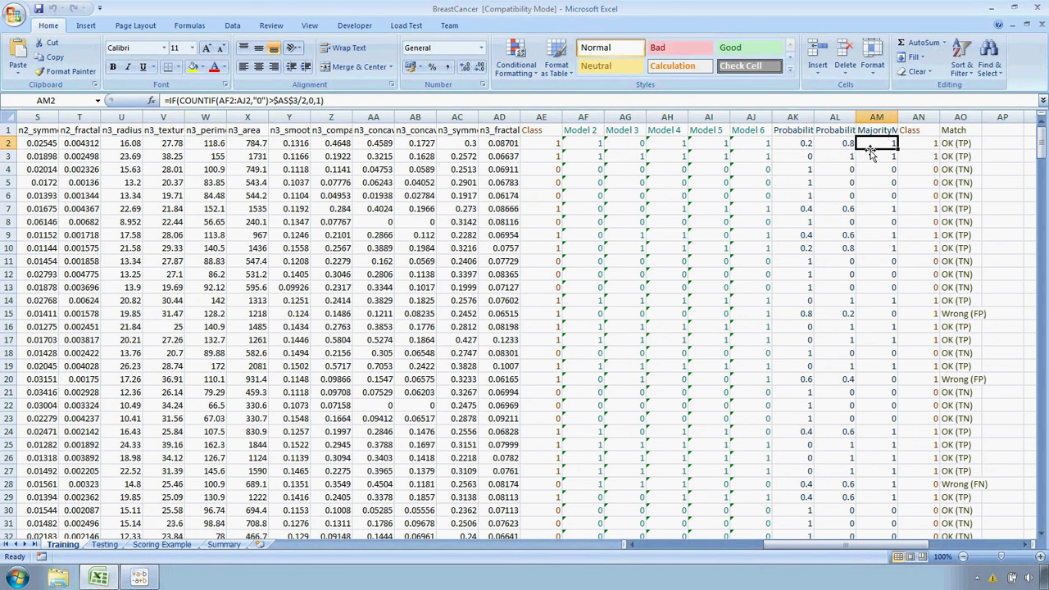
{"action": "left_click", "coordinate": [589, 142]}
{"action": "left_click_drag", "start_coordinate": [589, 143], "coordinate": [754, 143]}
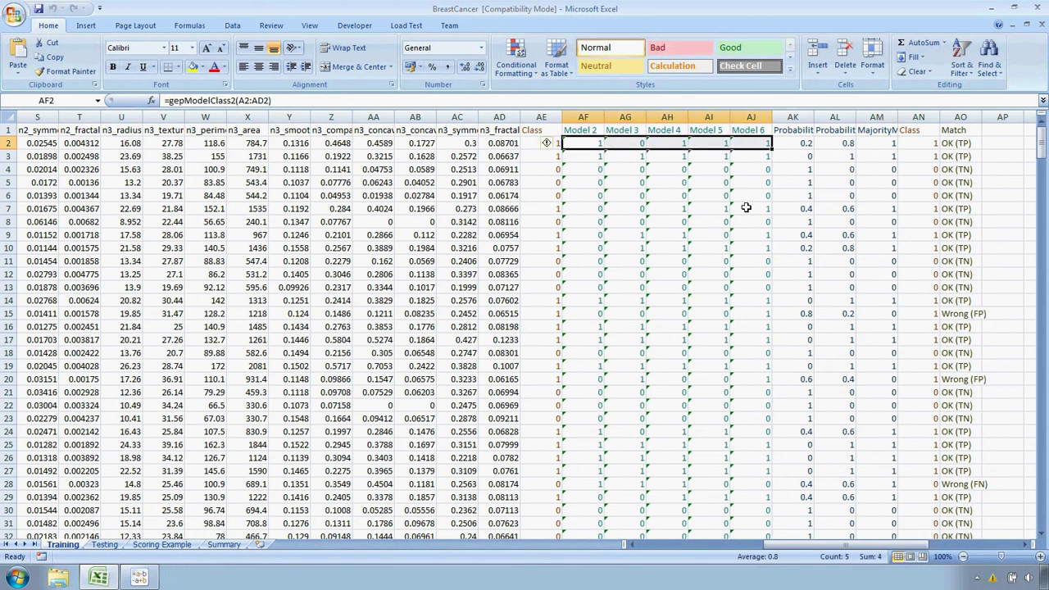
{"action": "left_click", "coordinate": [714, 223]}
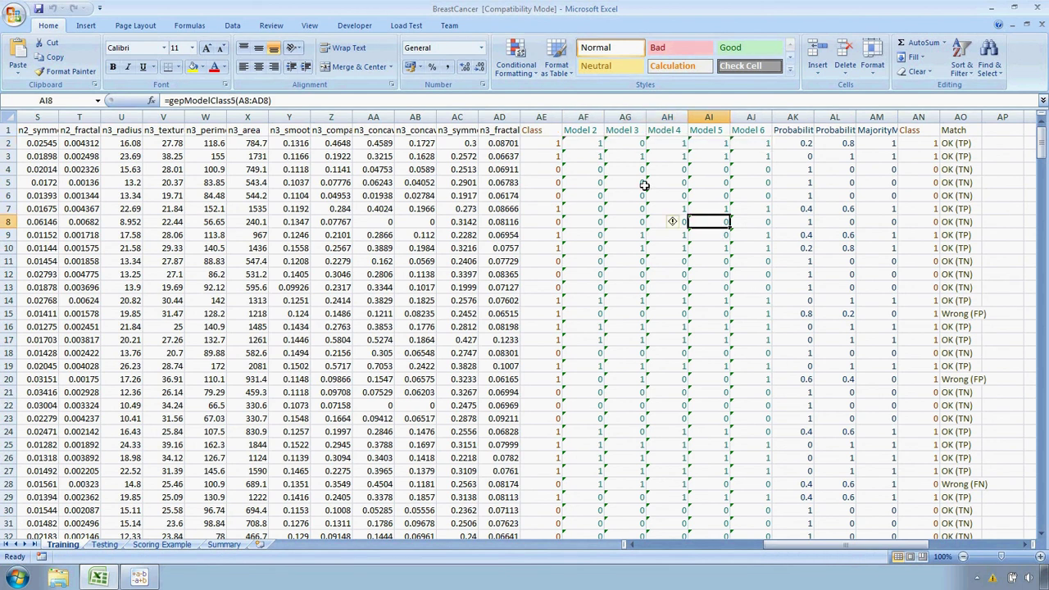
{"action": "left_click", "coordinate": [589, 143]}
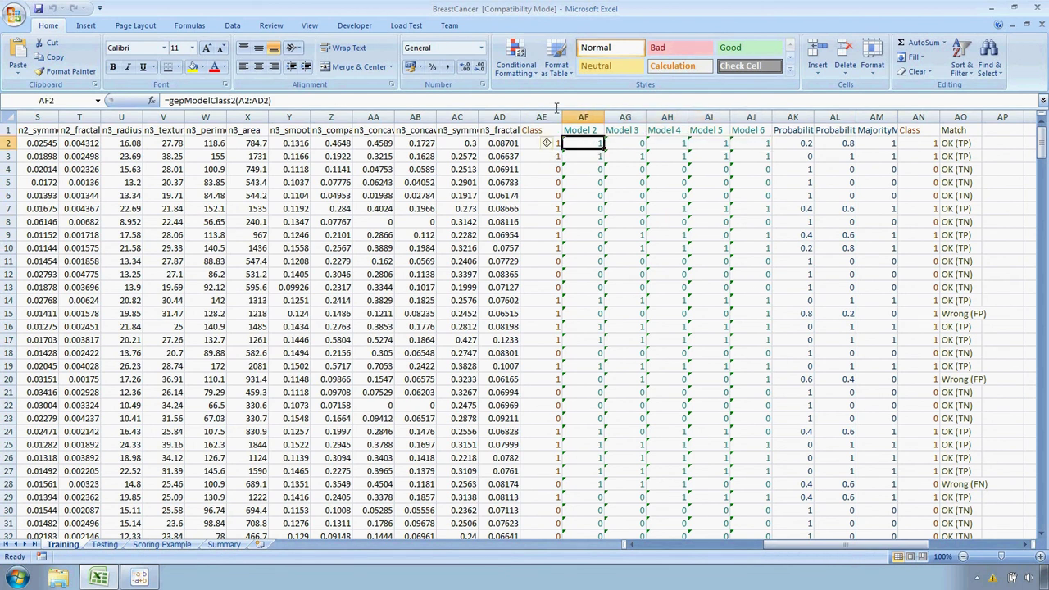
Check AF2's =gepModelClass2(A2:AD2) formula without editing it, then show the Developer ribbon
{"action": "key", "text": "F2"}
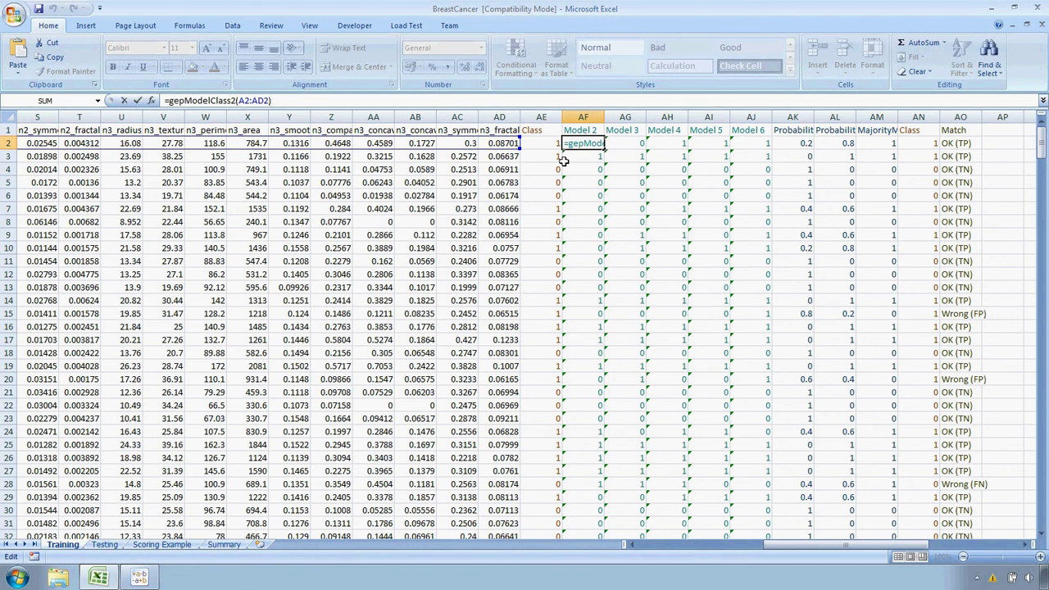
{"action": "key", "text": "ctrl+Return"}
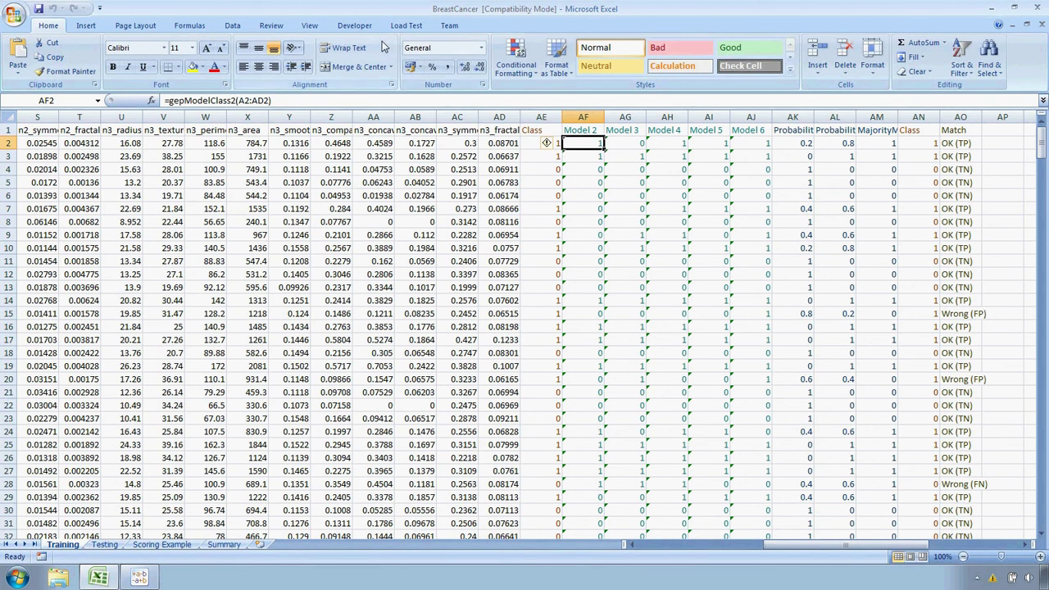
{"action": "left_click", "coordinate": [359, 25]}
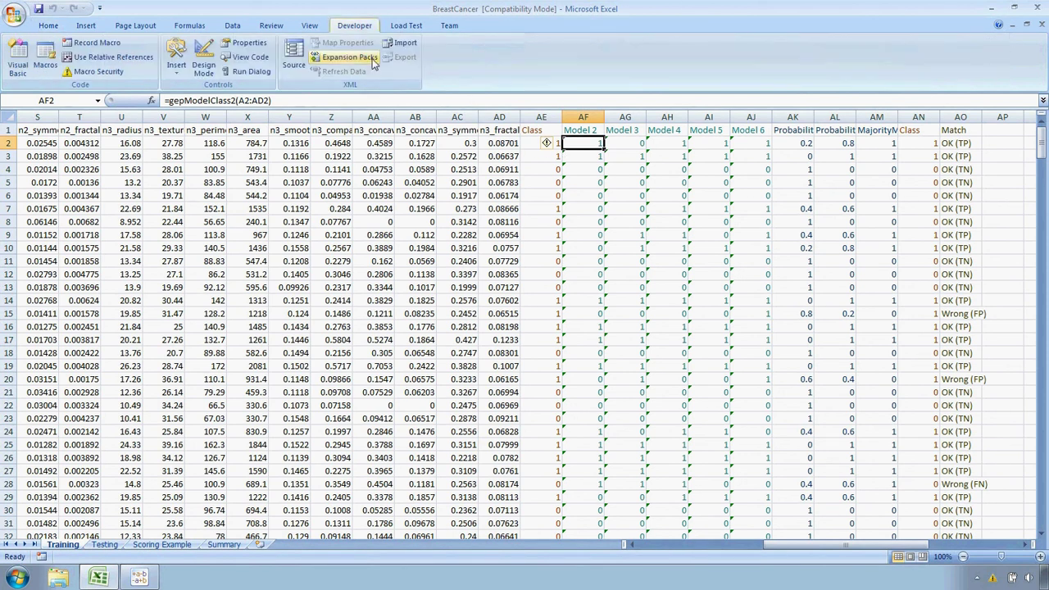
{"action": "left_click", "coordinate": [18, 56]}
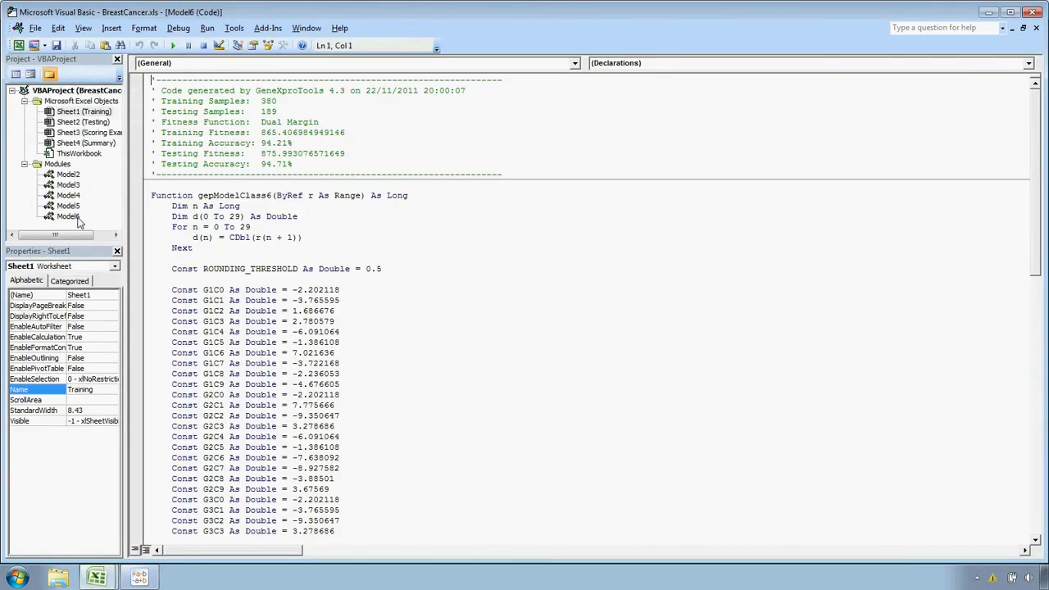
{"action": "left_click", "coordinate": [275, 231]}
{"action": "scroll", "coordinate": [508, 251], "scroll_direction": "down", "scroll_amount": 6}
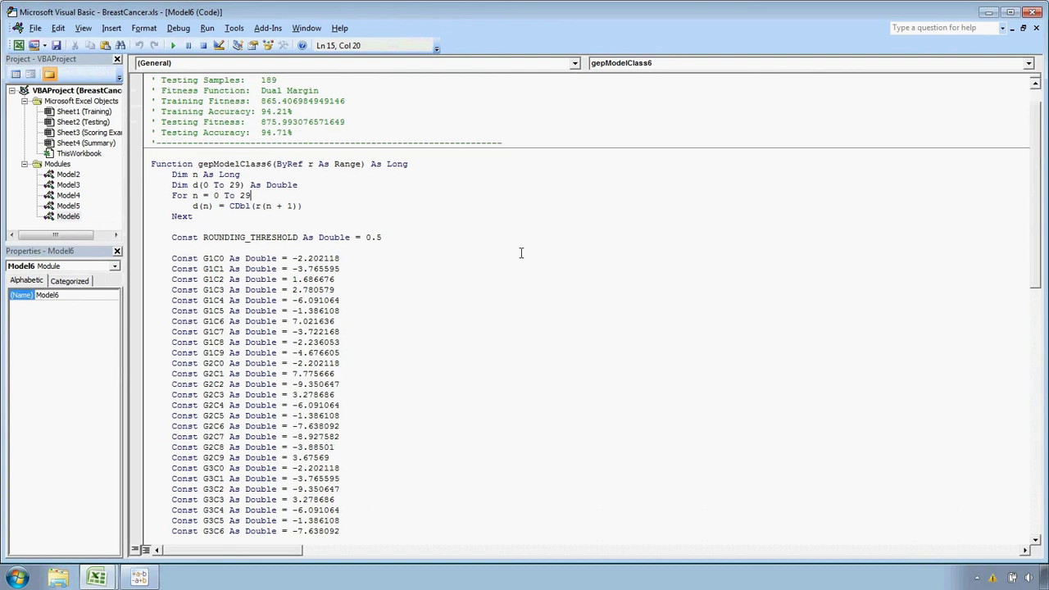
{"action": "scroll", "coordinate": [520, 253], "scroll_direction": "down", "scroll_amount": 14}
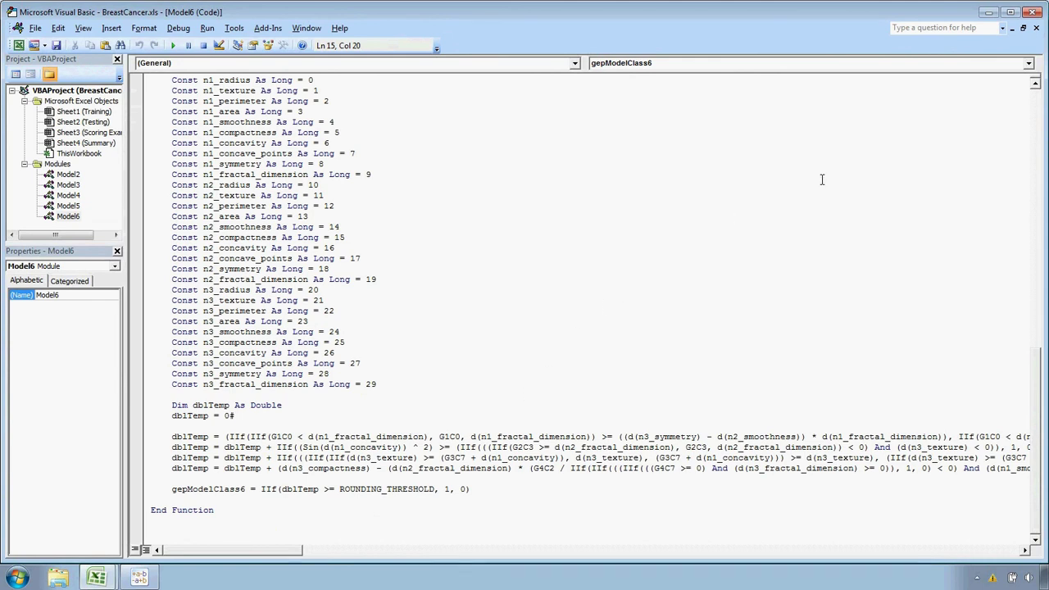
Leave the VBA editor and scroll right to the 91.58% majority-vote accuracy table
{"action": "left_click", "coordinate": [1036, 12]}
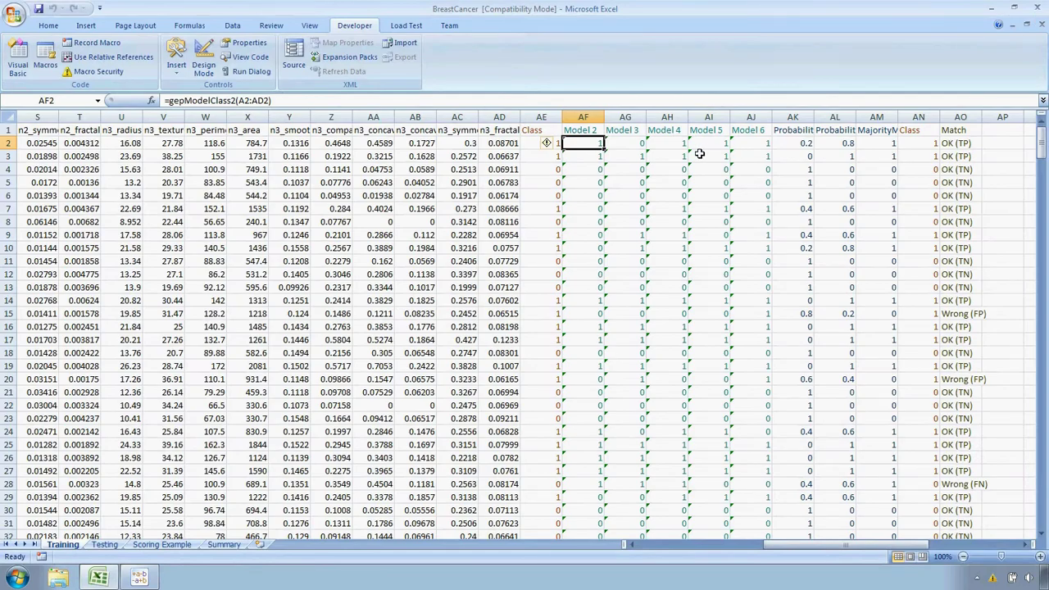
{"action": "left_click_drag", "start_coordinate": [774, 544], "coordinate": [850, 555]}
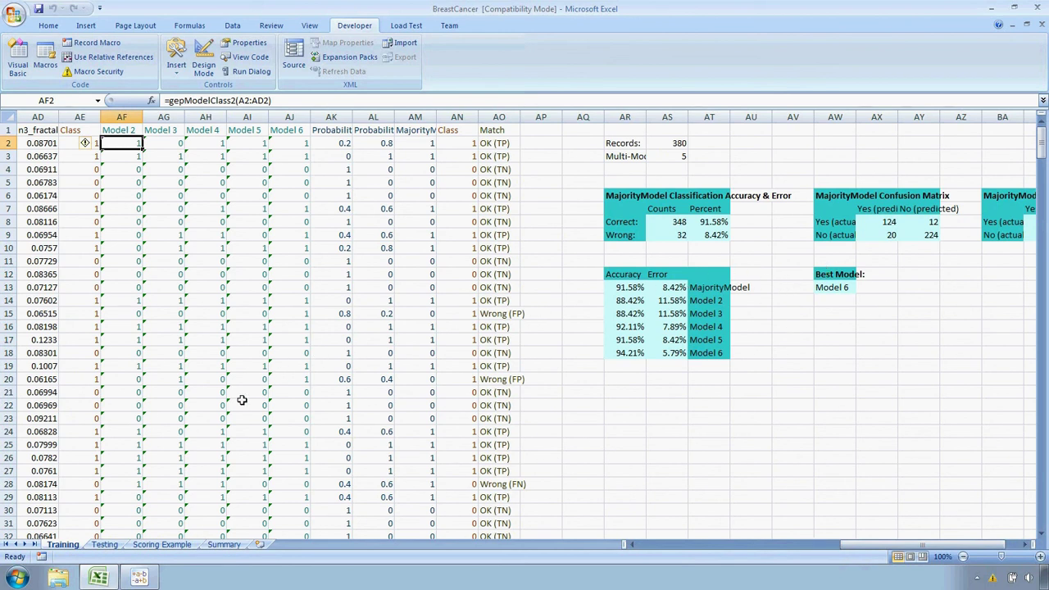
Pass through the Testing sheet to Scoring Example and select A4 below the two sample records
{"action": "left_click", "coordinate": [111, 545]}
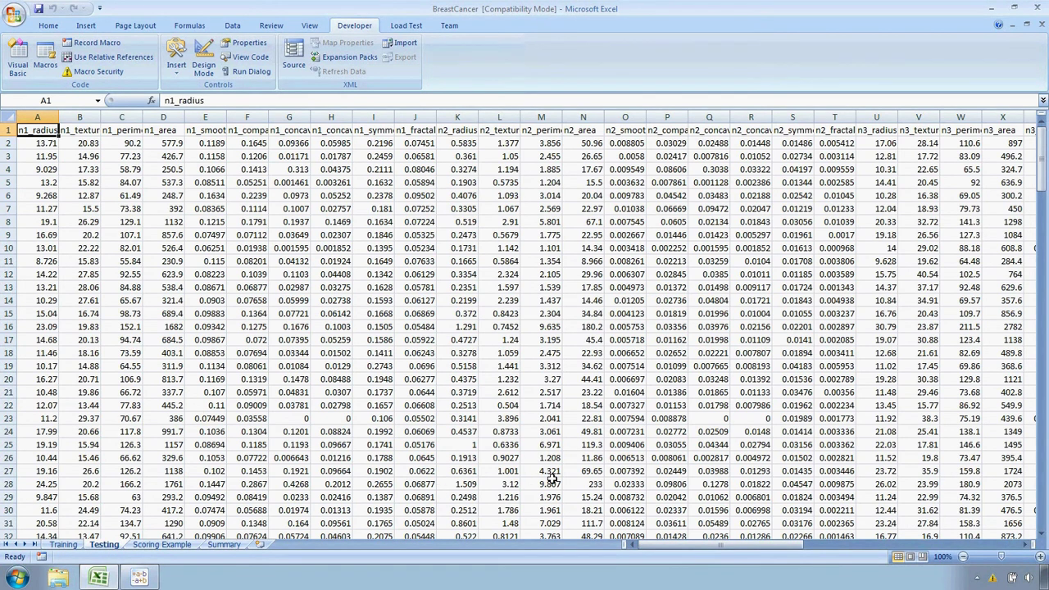
{"action": "scroll", "coordinate": [688, 534], "scroll_direction": "right", "scroll_amount": 8}
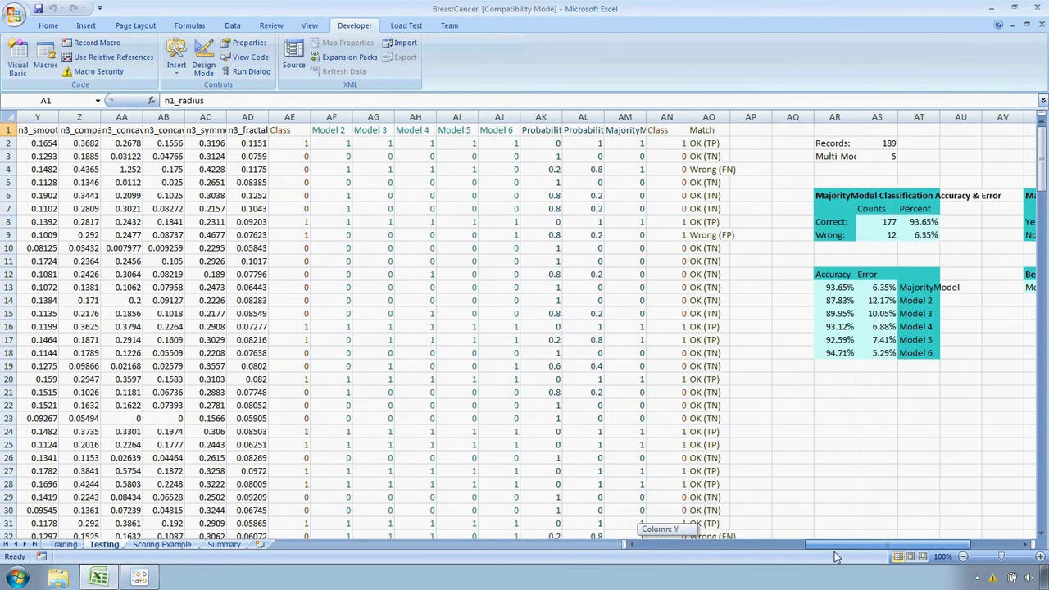
{"action": "left_click", "coordinate": [162, 544]}
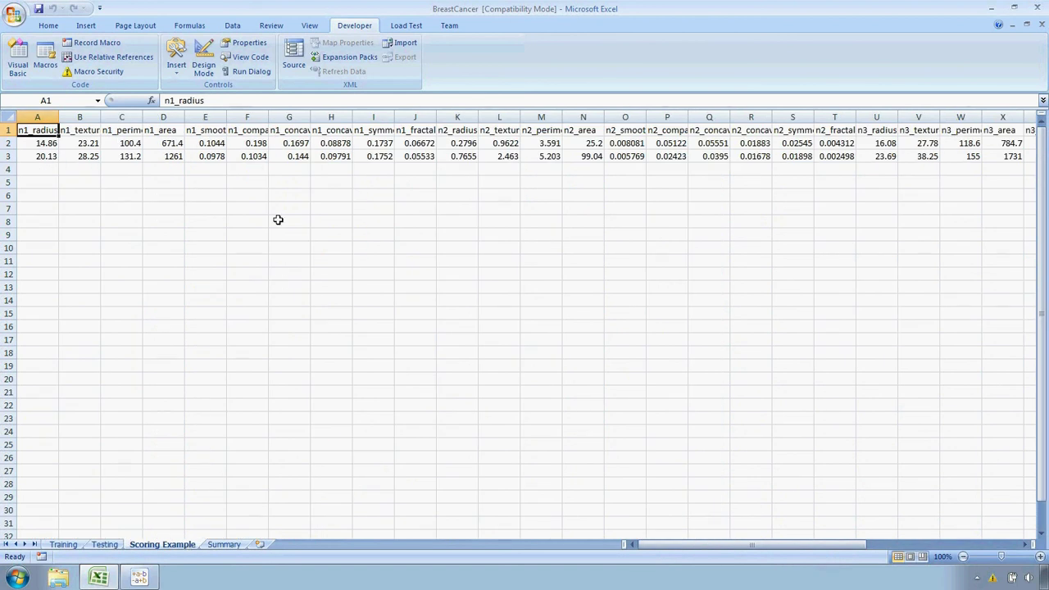
{"action": "left_click", "coordinate": [37, 169]}
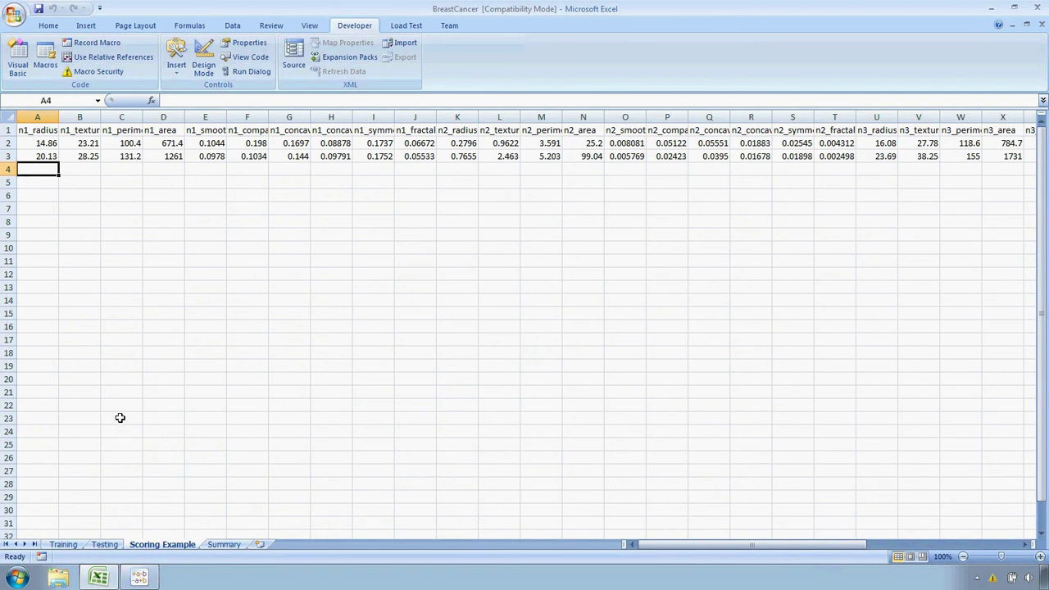
Open the NewPatientData text file from the Documents library in Notepad
{"action": "left_click", "coordinate": [18, 578]}
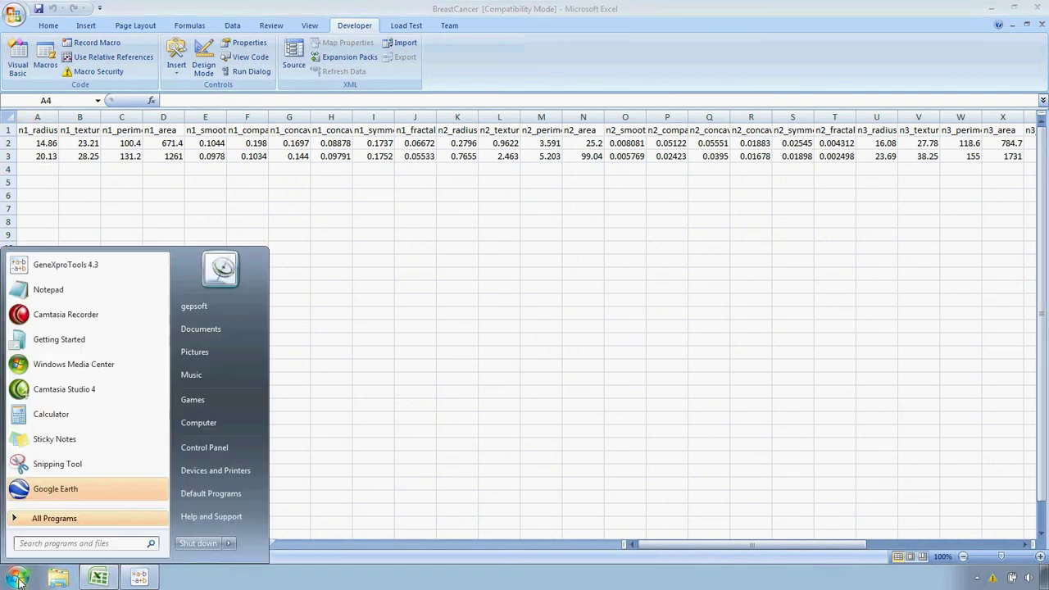
{"action": "left_click", "coordinate": [240, 327]}
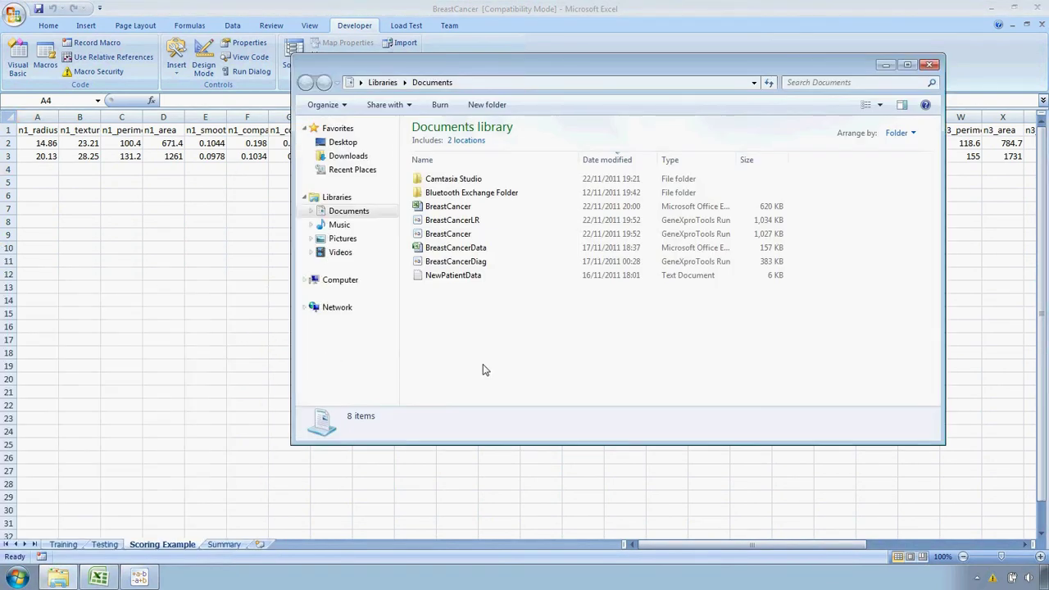
{"action": "double_click", "coordinate": [490, 277]}
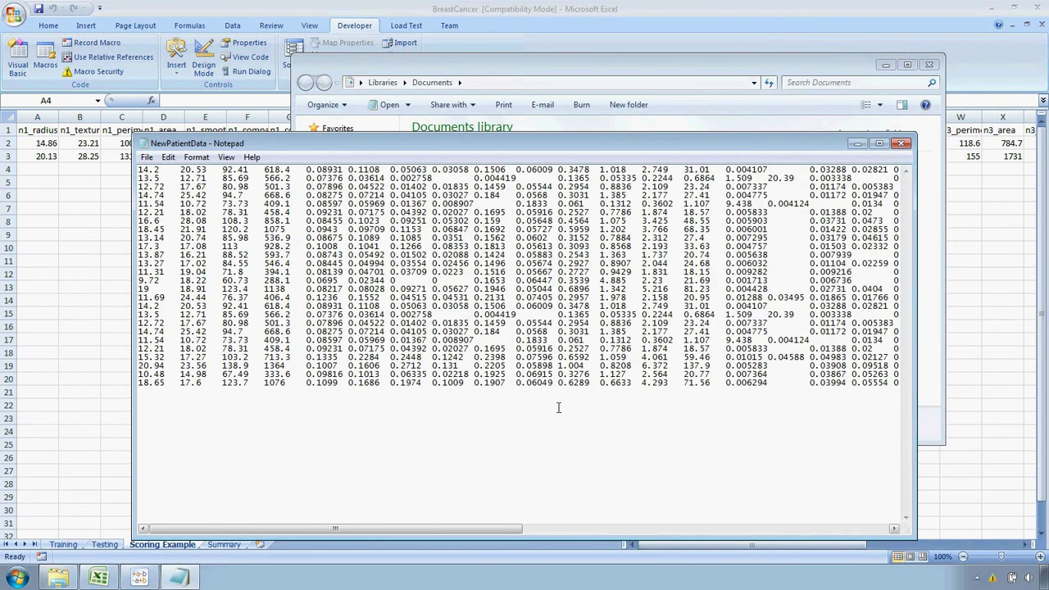
Select and copy all the patient records, then return to the Excel workbook
{"action": "left_click", "coordinate": [168, 157]}
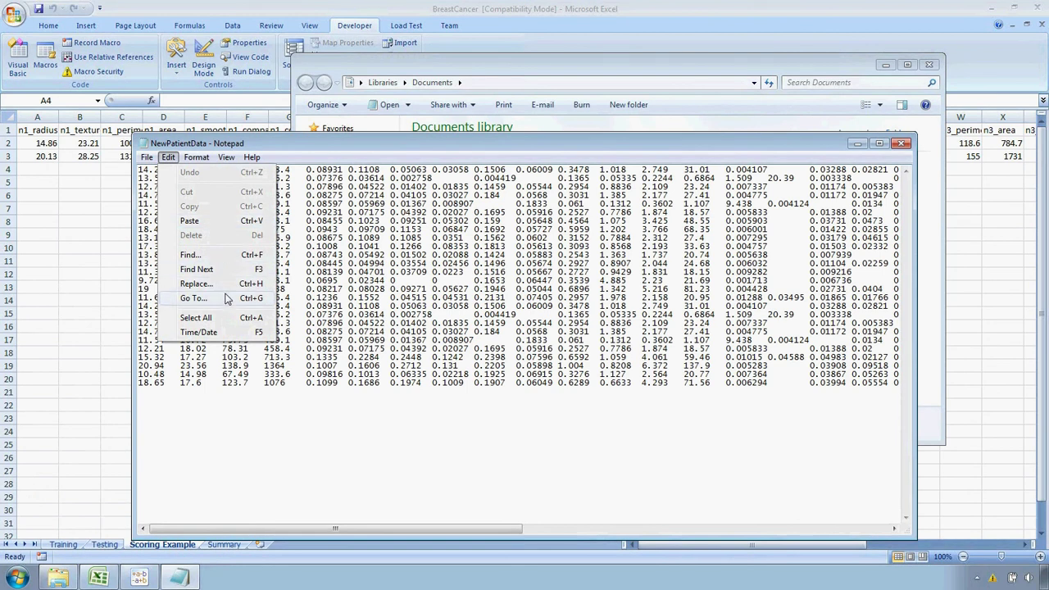
{"action": "left_click", "coordinate": [197, 318]}
{"action": "left_click", "coordinate": [168, 157]}
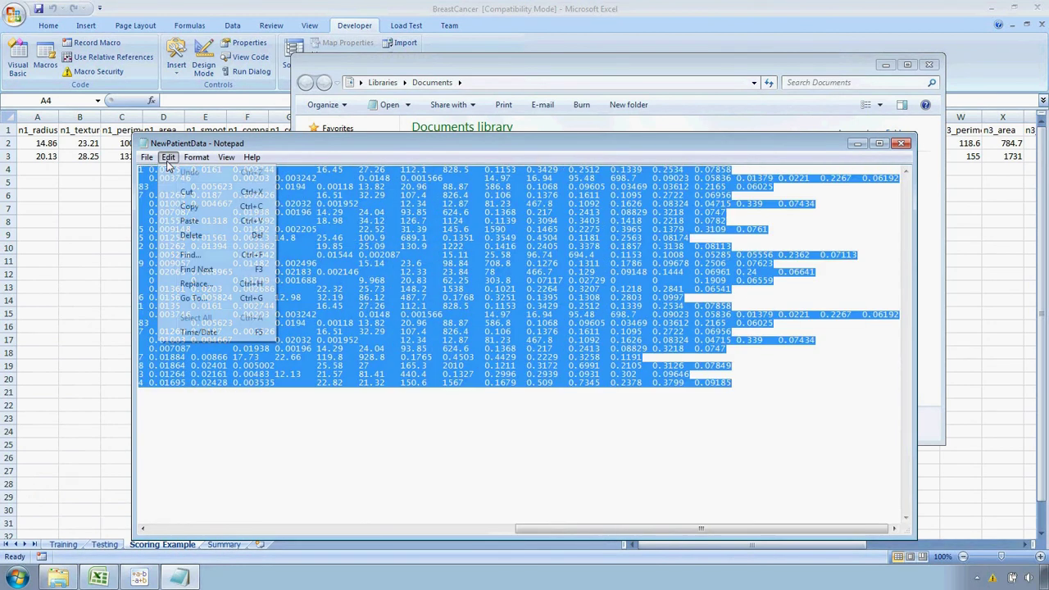
{"action": "left_click", "coordinate": [203, 205]}
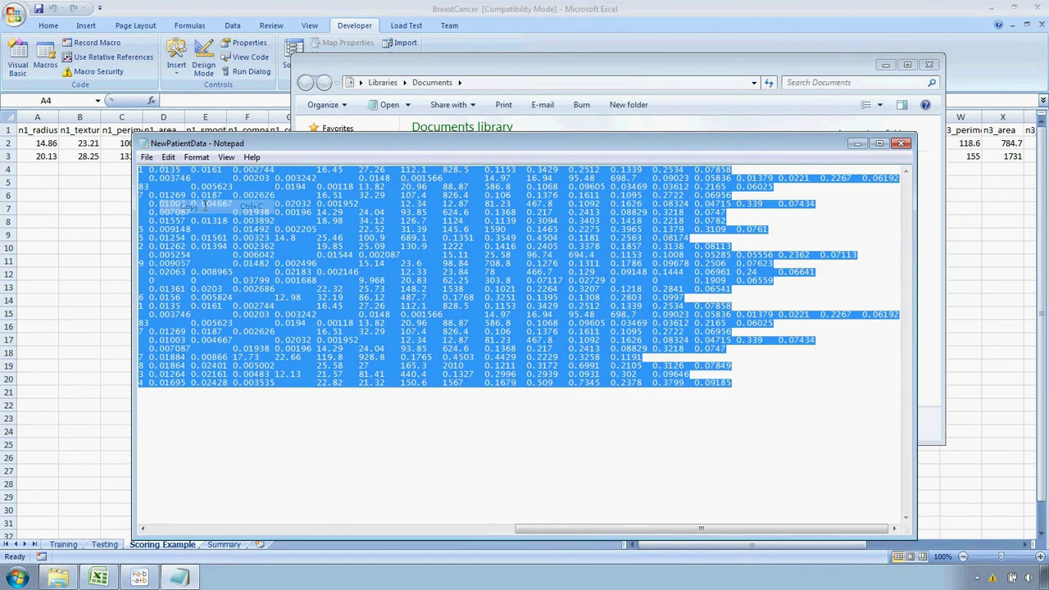
{"action": "left_click", "coordinate": [242, 7]}
Paste the new patient records at A4 and fill the AE3:AL3 scoring formulas down to row 29
{"action": "right_click", "coordinate": [45, 168]}
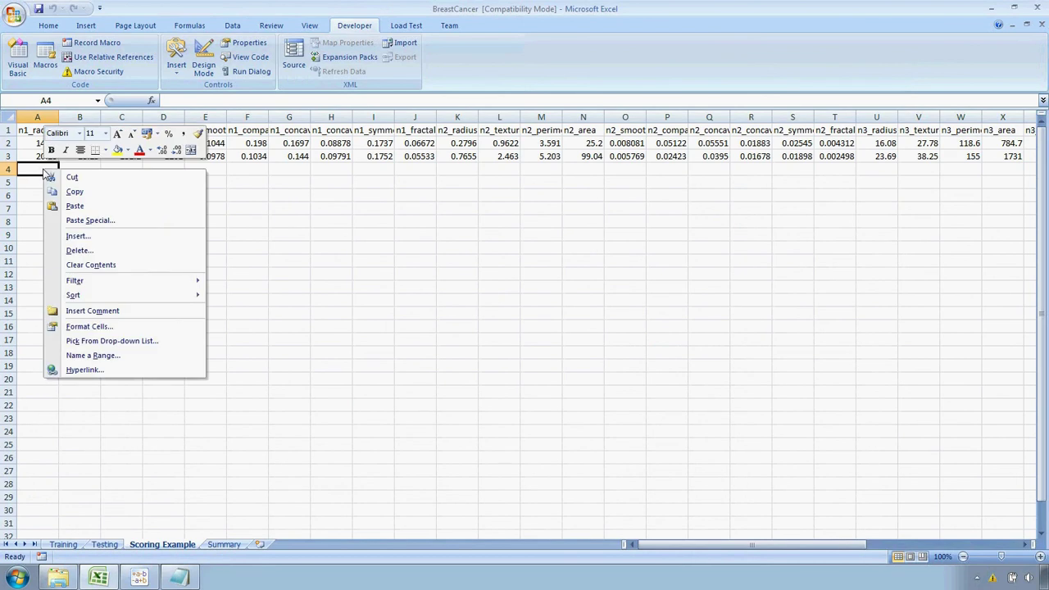
{"action": "left_click", "coordinate": [70, 206]}
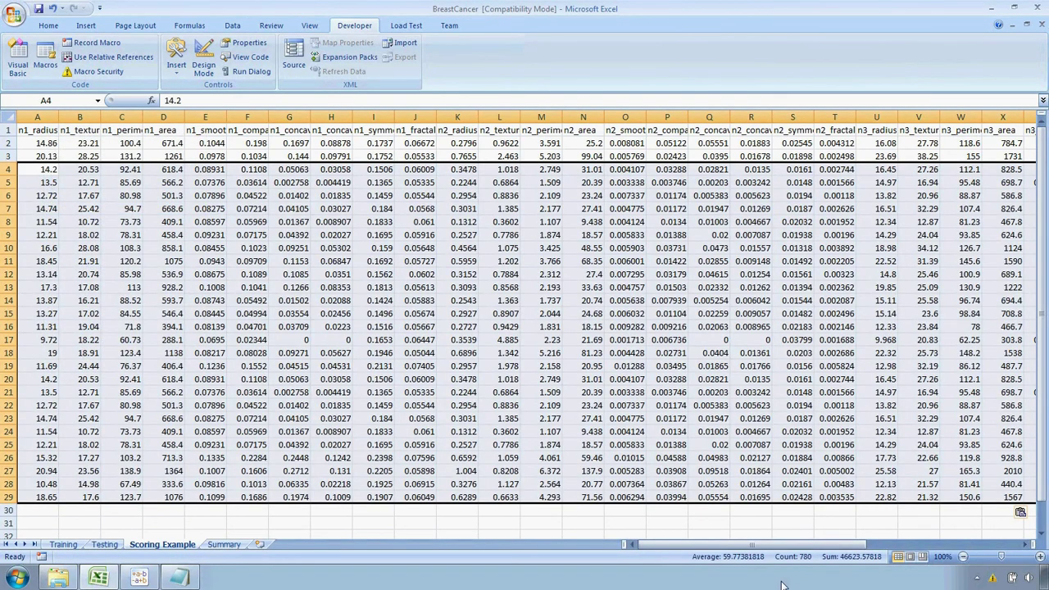
{"action": "left_click_drag", "start_coordinate": [713, 545], "coordinate": [877, 562]}
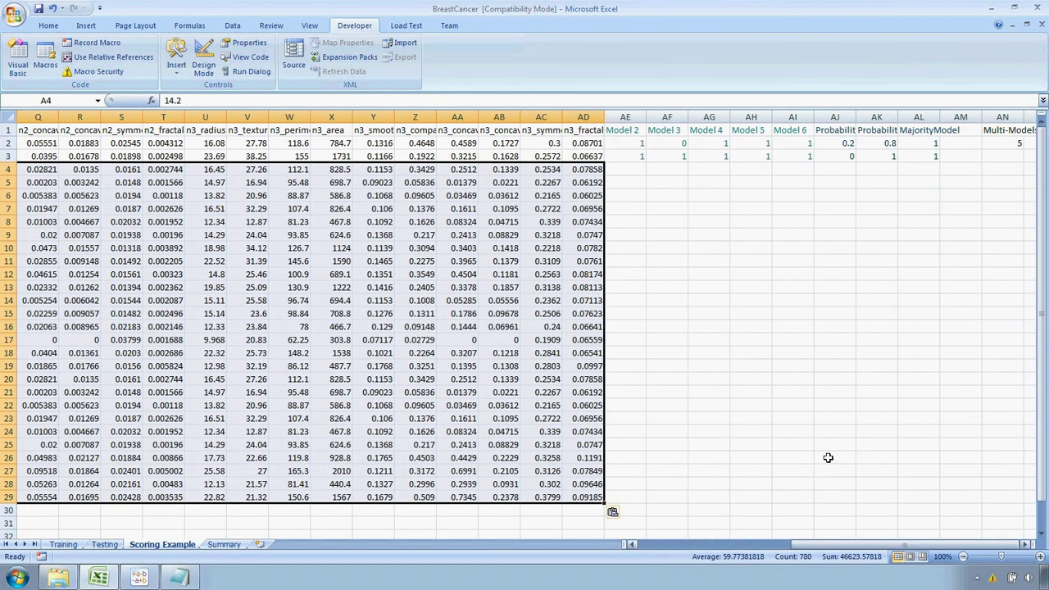
{"action": "left_click_drag", "start_coordinate": [637, 156], "coordinate": [944, 508]}
{"action": "left_click", "coordinate": [822, 338]}
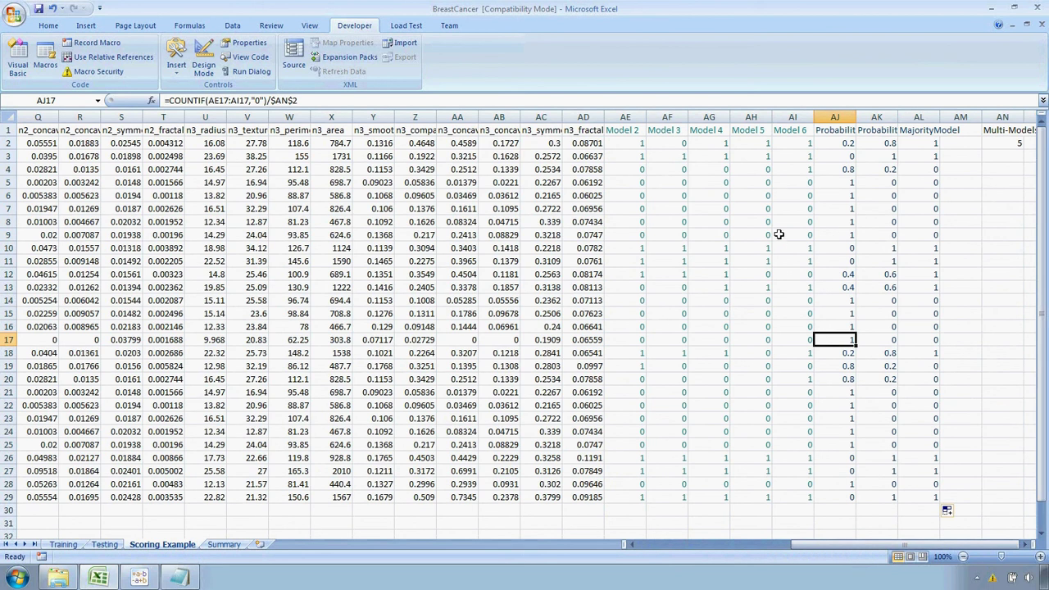
Save and close BreastCancer.xls, close Notepad and Explorer, and view BreastCancerLR's history down to model 73
{"action": "left_click", "coordinate": [1039, 8]}
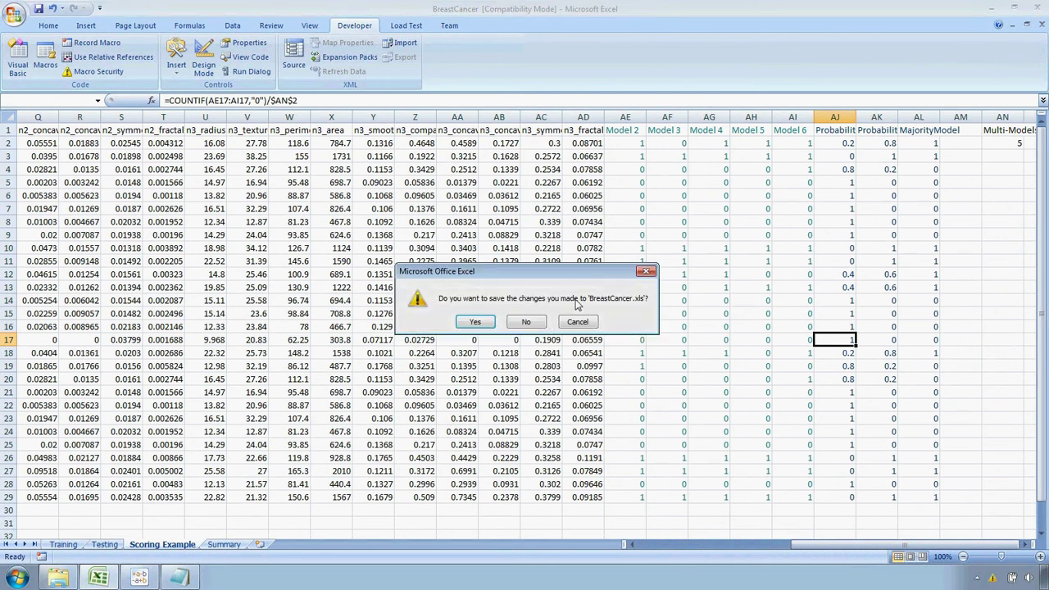
{"action": "left_click", "coordinate": [475, 321]}
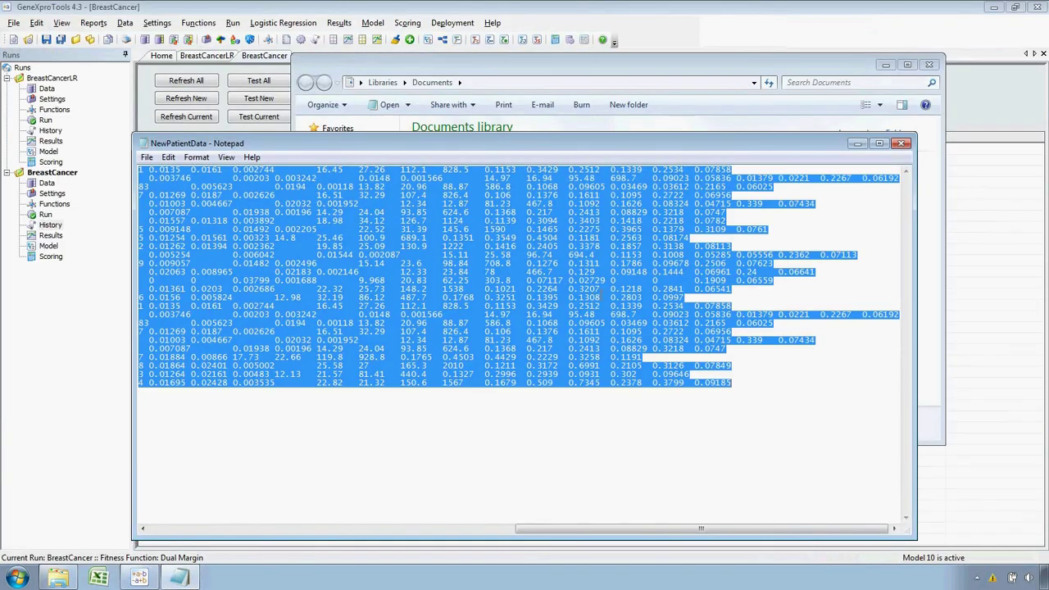
{"action": "key", "text": "alt+F4"}
{"action": "key", "text": "alt+F4"}
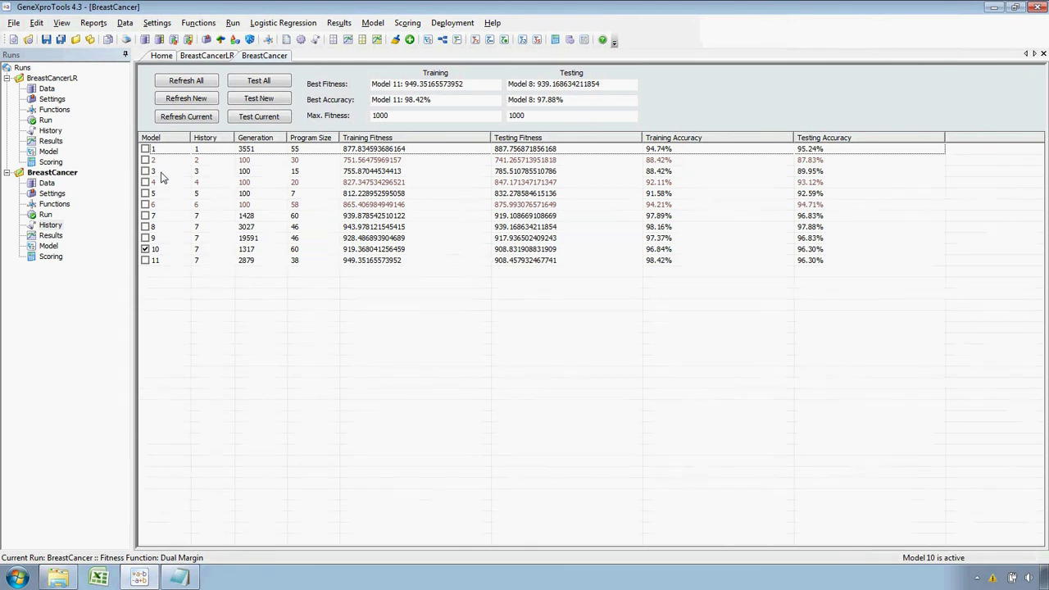
{"action": "left_click", "coordinate": [46, 131]}
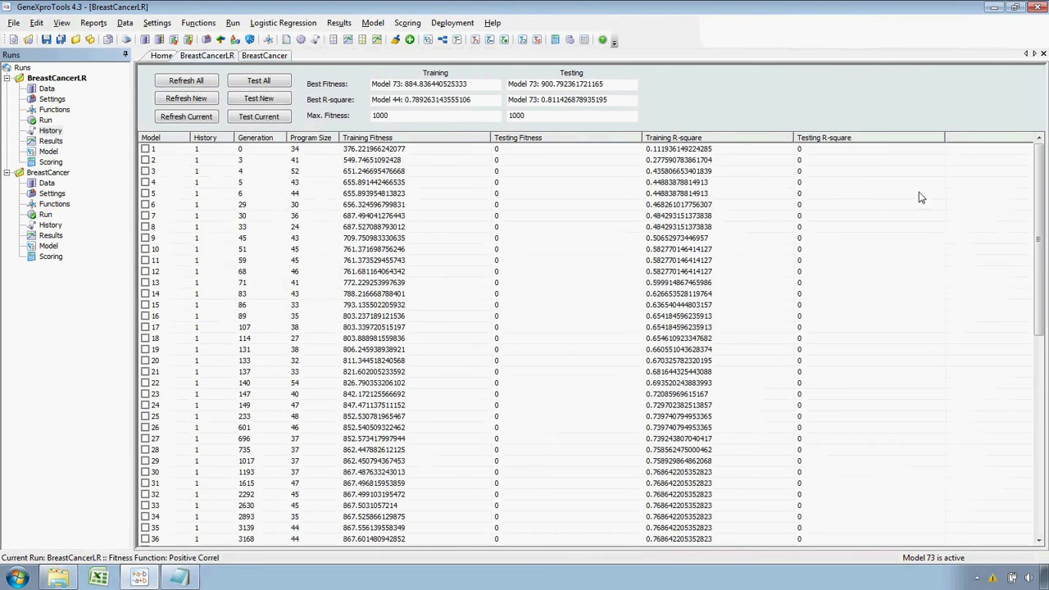
{"action": "left_click_drag", "start_coordinate": [1039, 178], "coordinate": [1042, 381]}
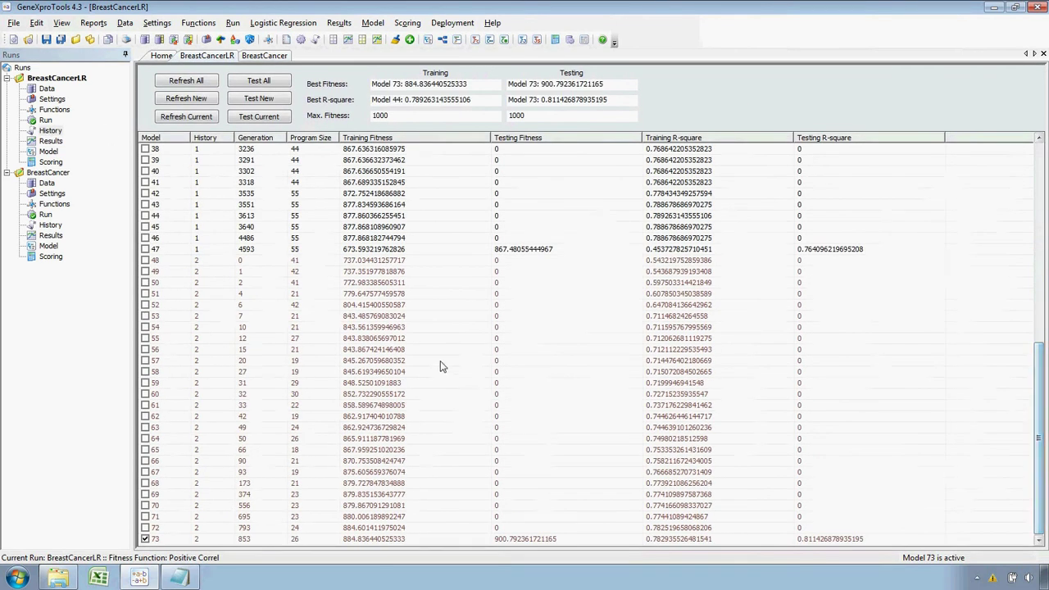
Deploy Model 73 to Excel as logistic regression with Both datasets and save the workbook
{"action": "right_click", "coordinate": [436, 258]}
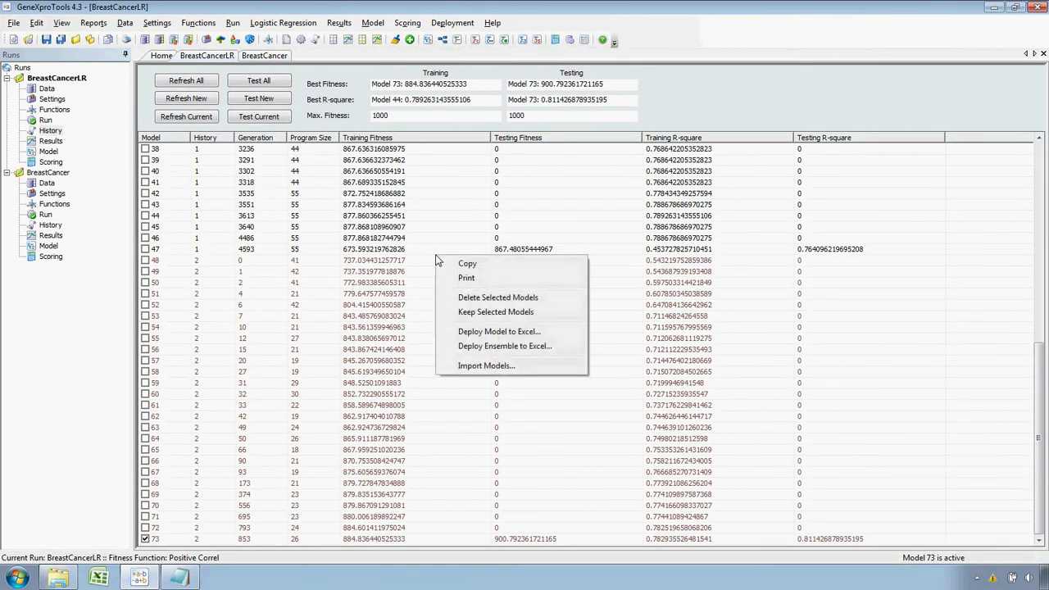
{"action": "left_click", "coordinate": [541, 334]}
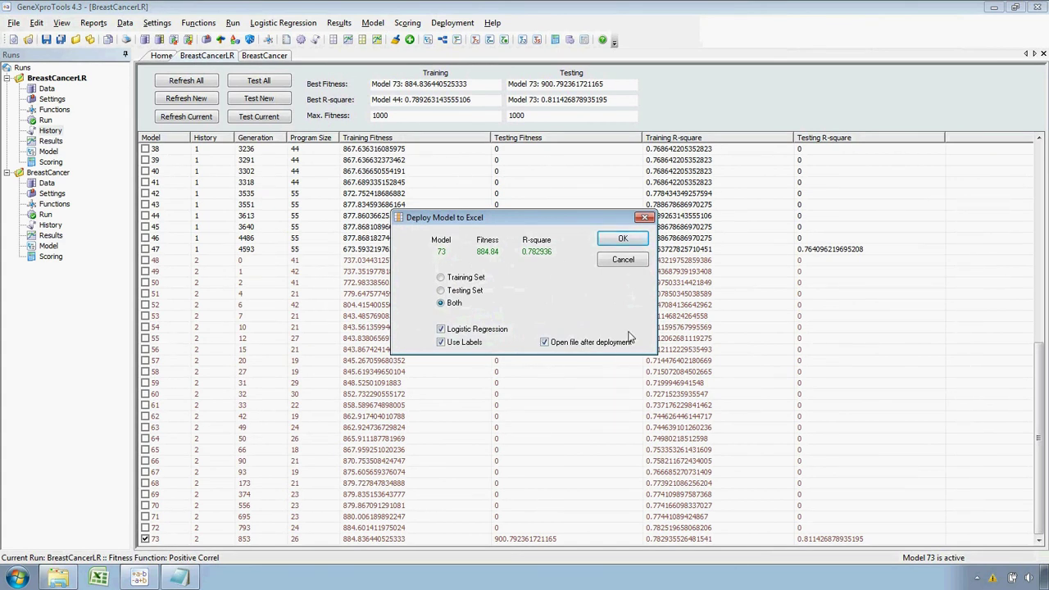
{"action": "left_click", "coordinate": [630, 241]}
{"action": "left_click", "coordinate": [562, 361]}
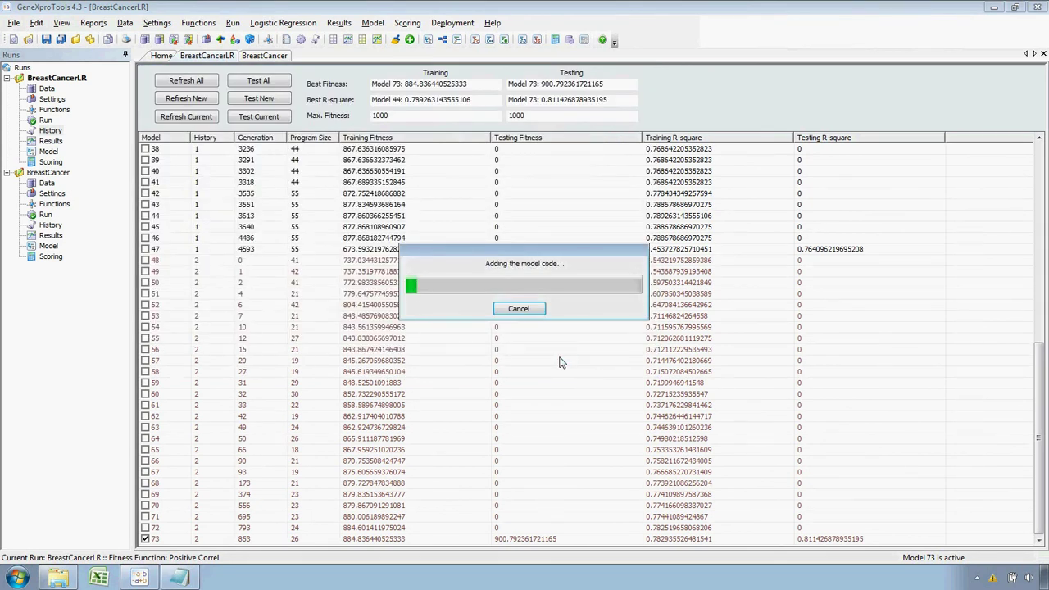
Show BreastCancerLR's Training sheet scrolled to its 95.79% accuracy table, with the Developer ribbon open
{"action": "left_click", "coordinate": [95, 576]}
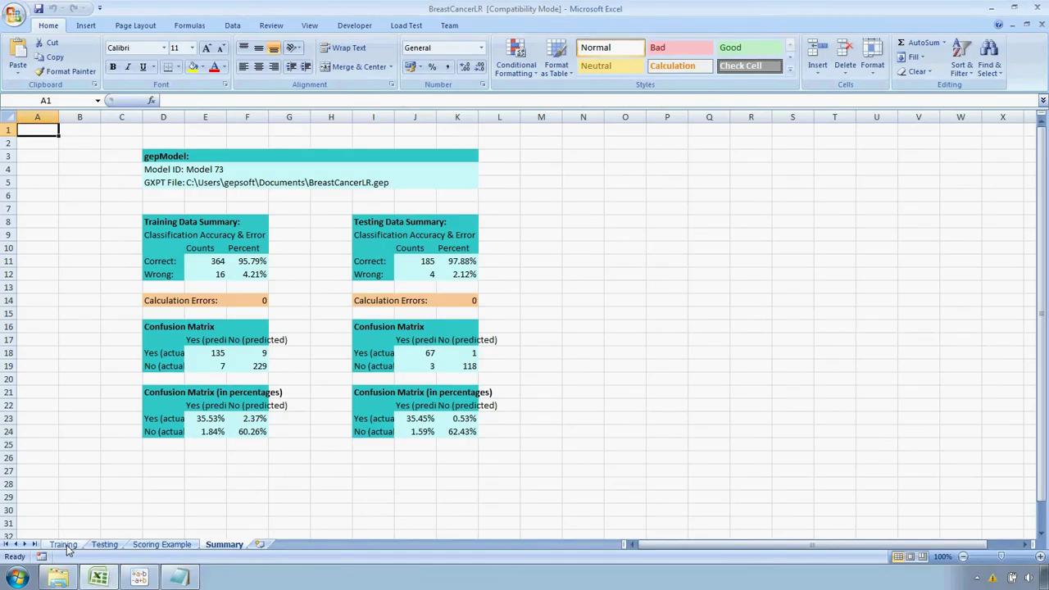
{"action": "left_click", "coordinate": [64, 545]}
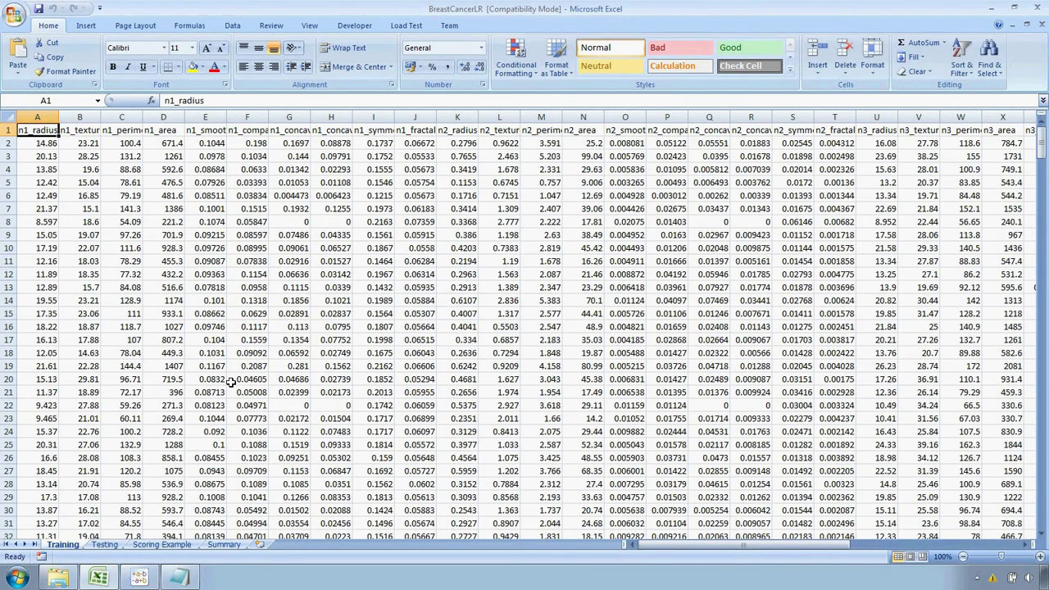
{"action": "left_click_drag", "start_coordinate": [660, 551], "coordinate": [686, 551]}
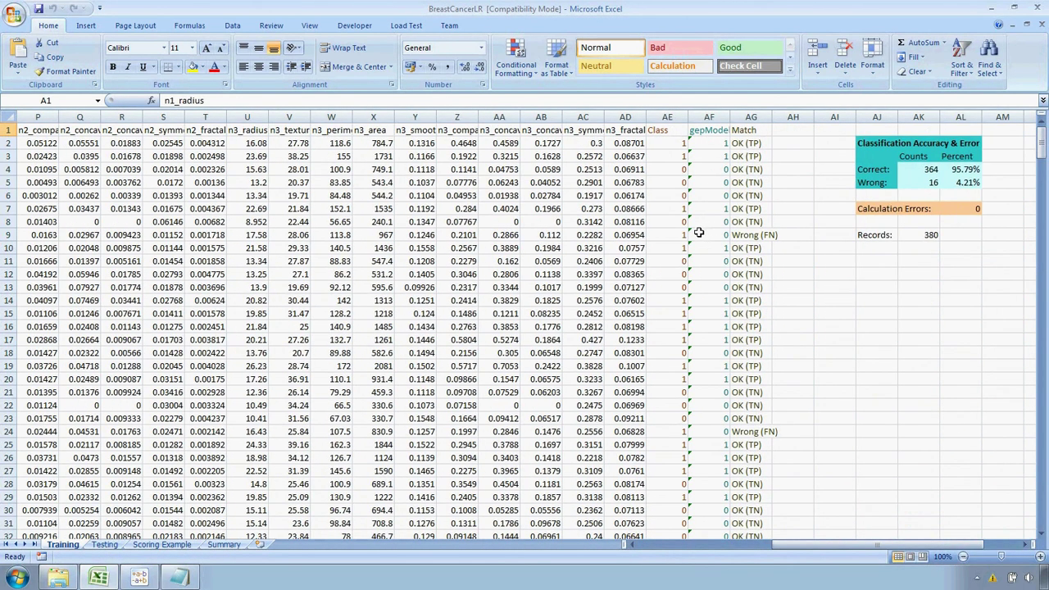
{"action": "left_click", "coordinate": [356, 26]}
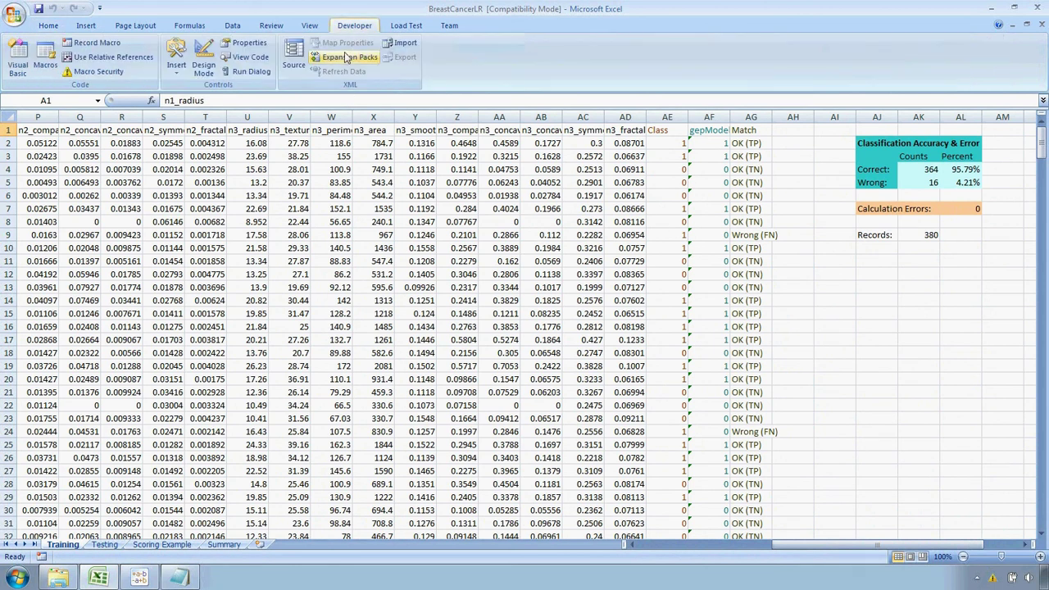
Read through the gepModelClass code with slope 6.2720592556251, intercept -9.86233056089317 and 0.5 cutoff
{"action": "left_click", "coordinate": [23, 55]}
{"action": "left_click", "coordinate": [531, 196]}
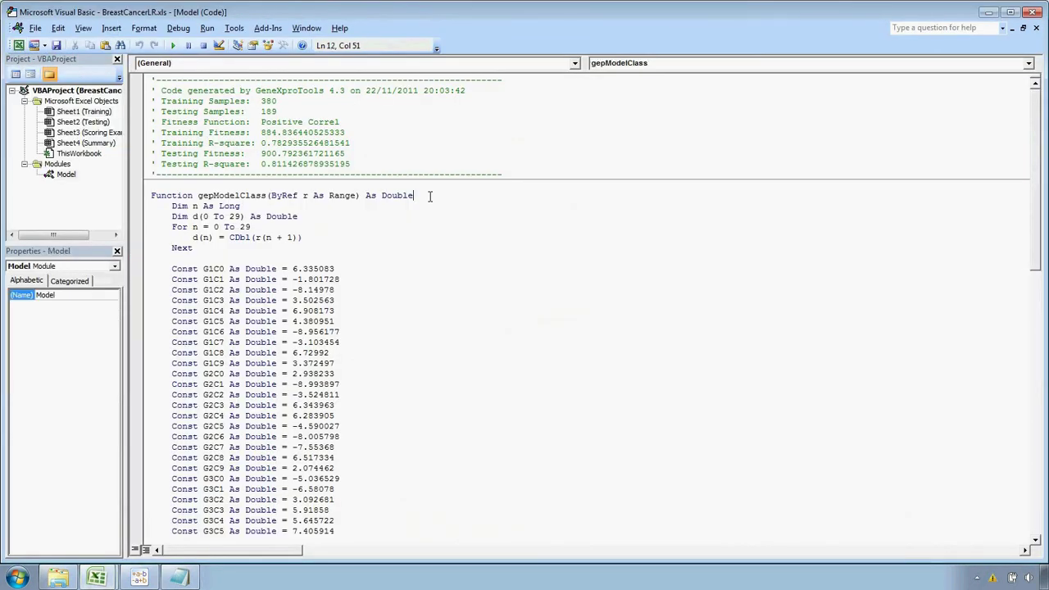
{"action": "scroll", "coordinate": [533, 247], "scroll_direction": "down", "scroll_amount": 1}
{"action": "scroll", "coordinate": [533, 248], "scroll_direction": "down", "scroll_amount": 20}
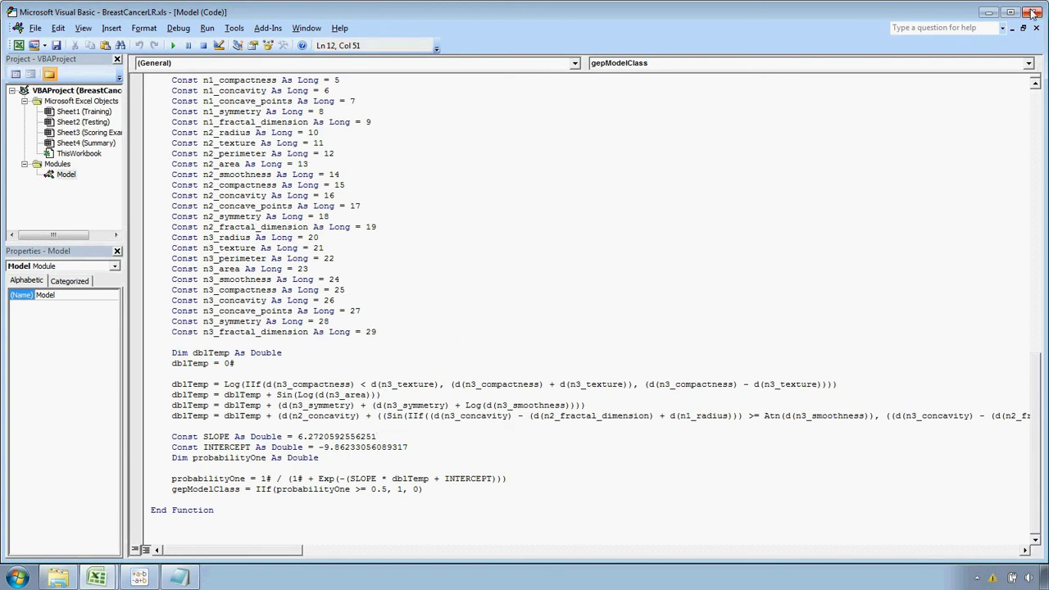
Close the Visual Basic editor and the deployed Excel workbook, returning to BreastCancerLR's model list
{"action": "left_click", "coordinate": [1034, 12]}
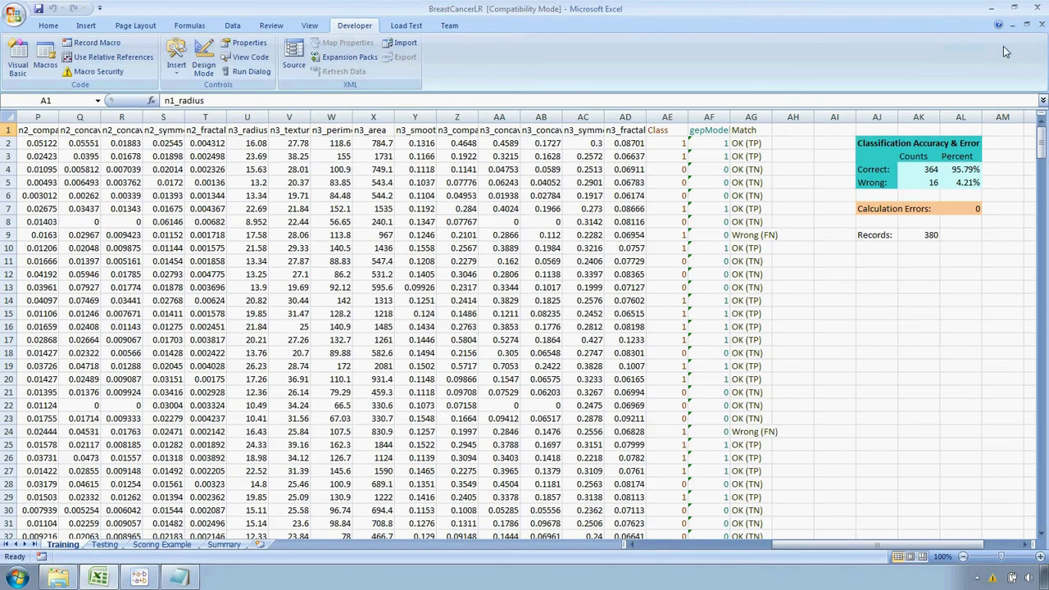
{"action": "left_click", "coordinate": [1036, 6]}
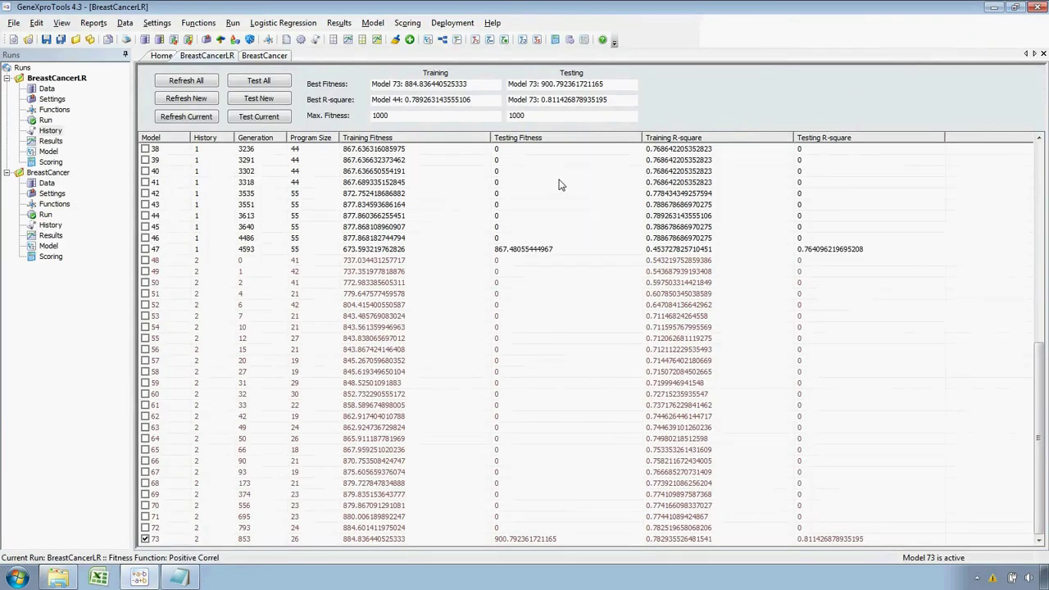